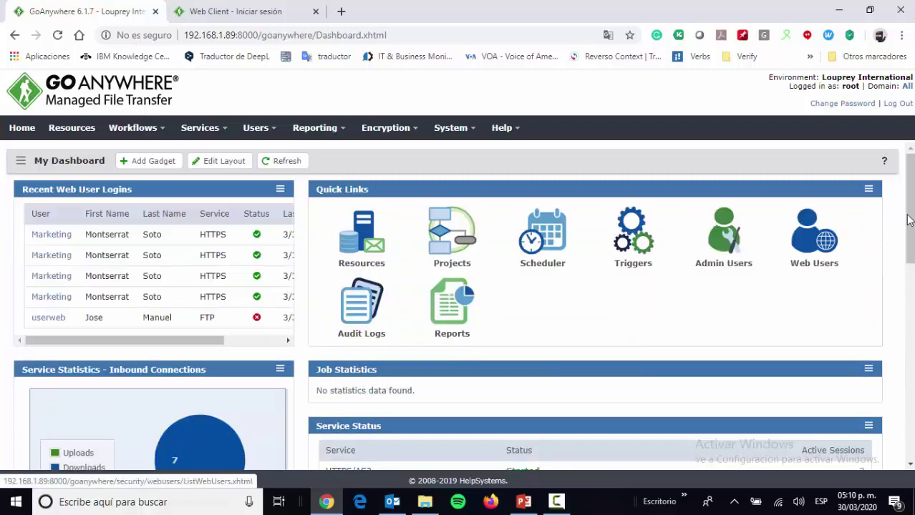
- Review the service status on the dashboard and open the list of file-based certificates
left_click_drag(908, 220, 907, 299)
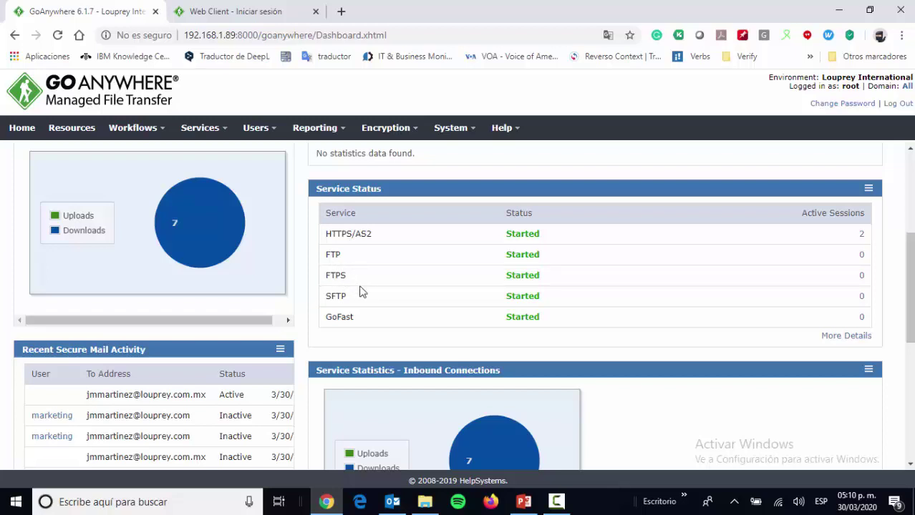
left_click_drag(912, 288, 910, 207)
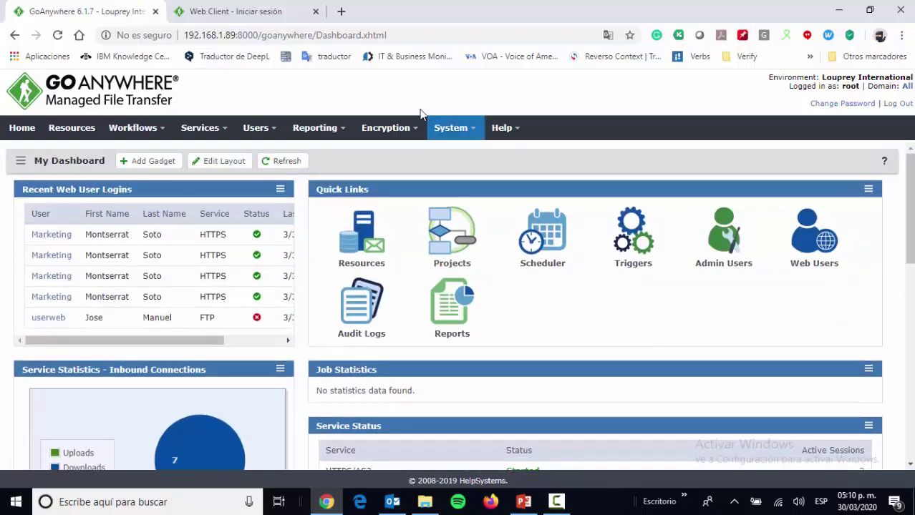
left_click(404, 132)
mouse_move(406, 170)
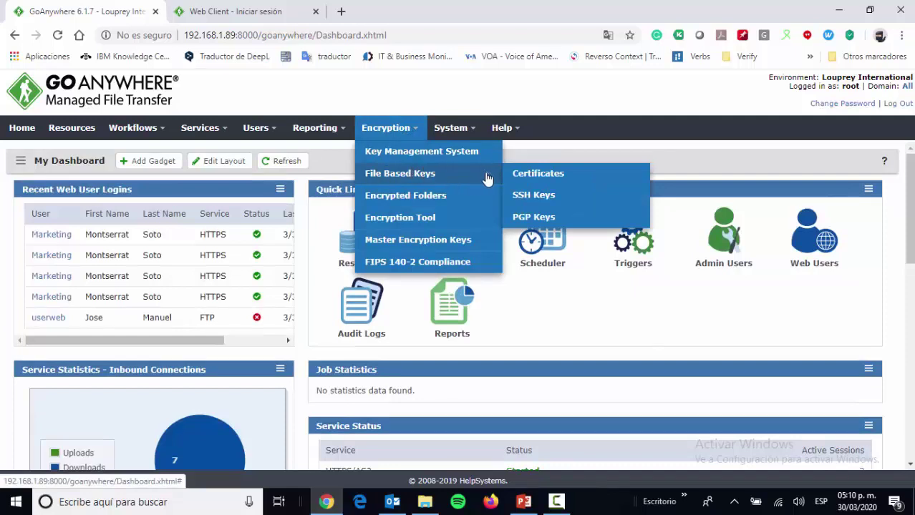
left_click(540, 183)
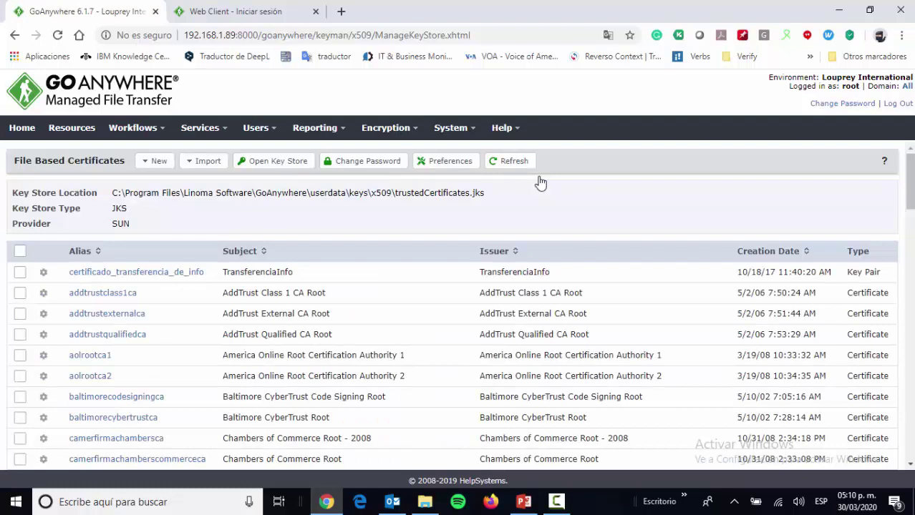
- View the file-based SSH keys page and the file-based PGP keys page
left_click(392, 127)
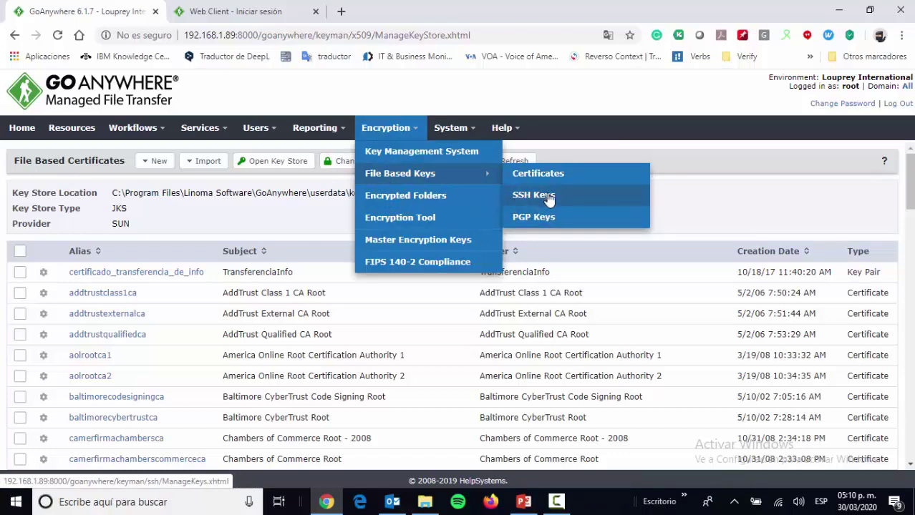
left_click(547, 201)
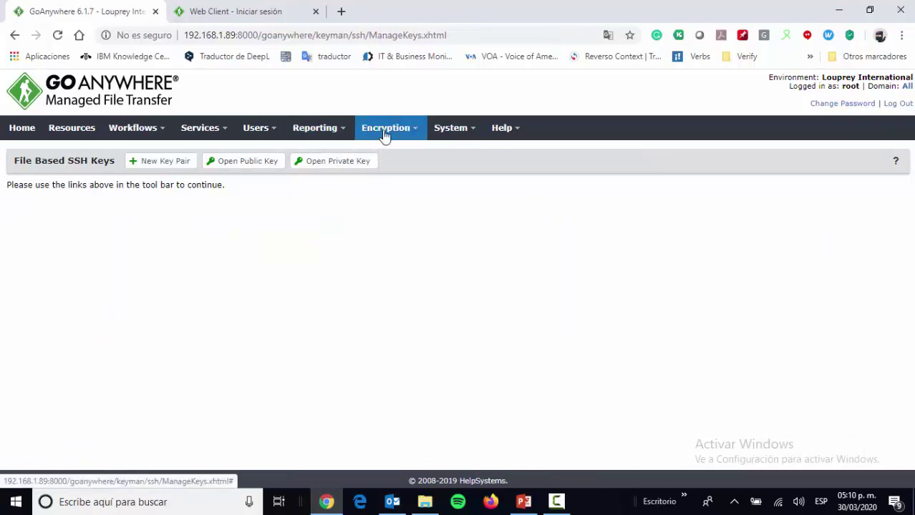
left_click(338, 133)
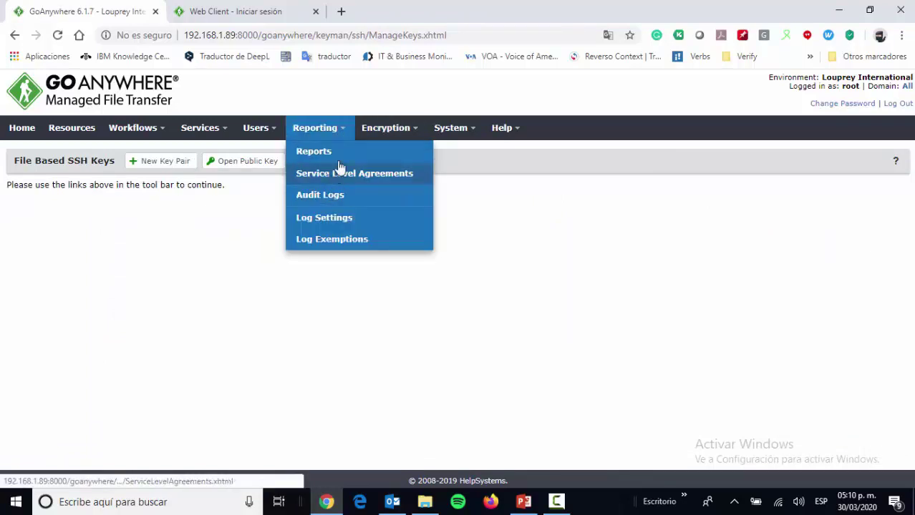
left_click(387, 130)
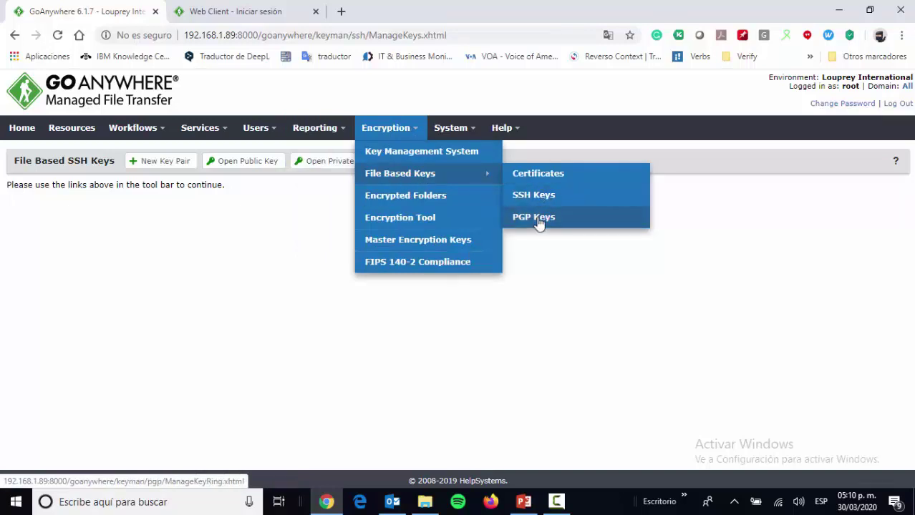
left_click(539, 220)
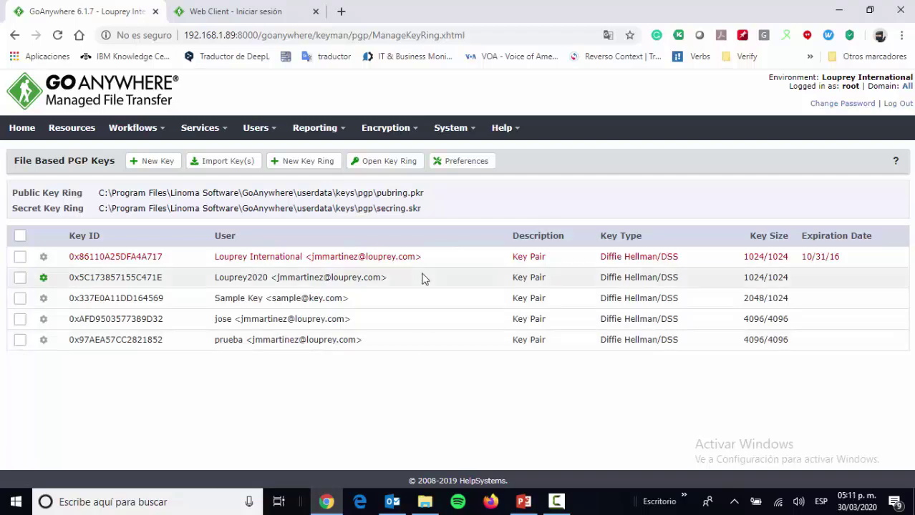
left_click(192, 129)
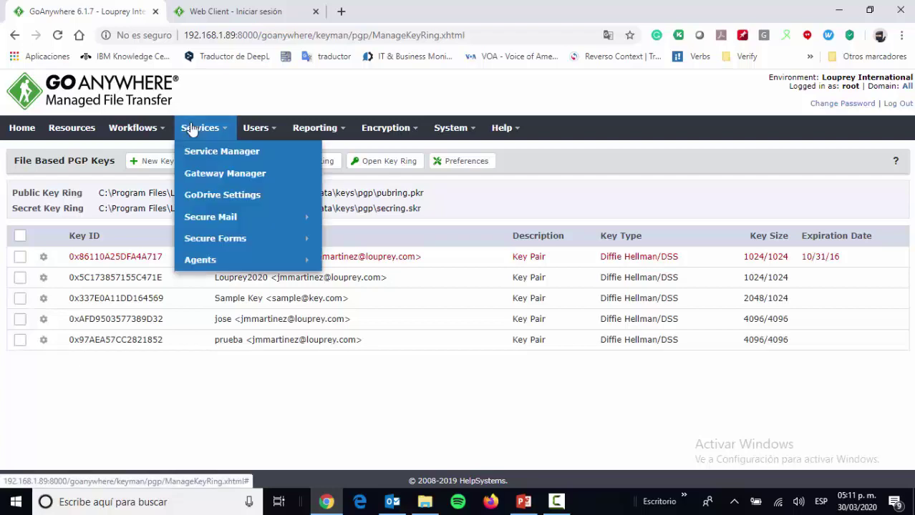
left_click(262, 130)
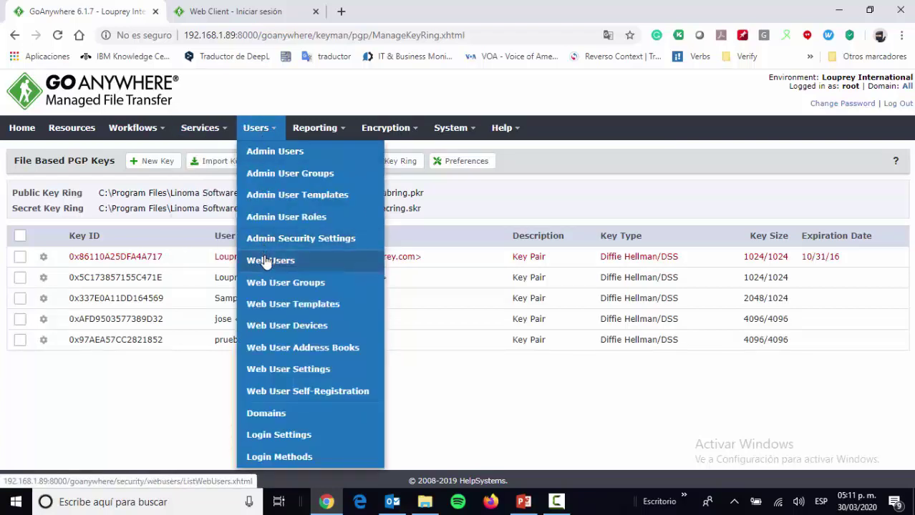
- Switch to the Web Client login page and sign in as Marketing with the account password
left_click(243, 11)
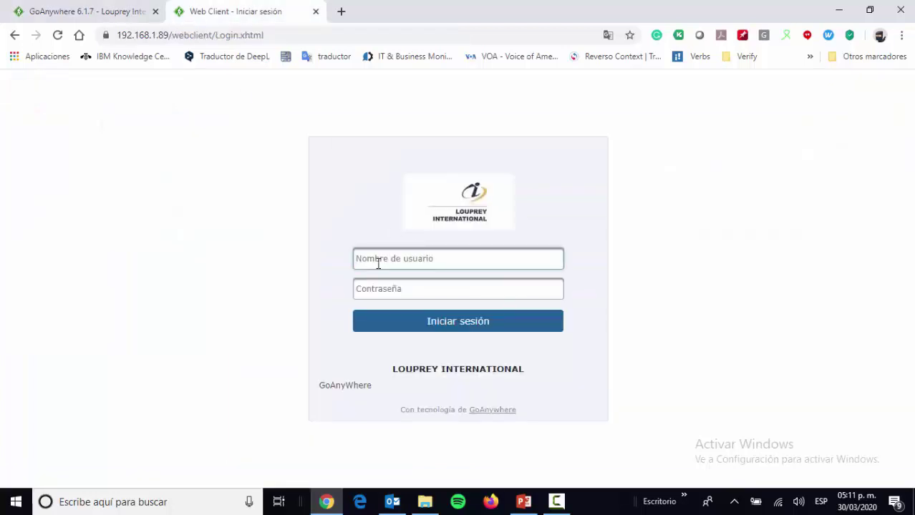
type("Marketi")
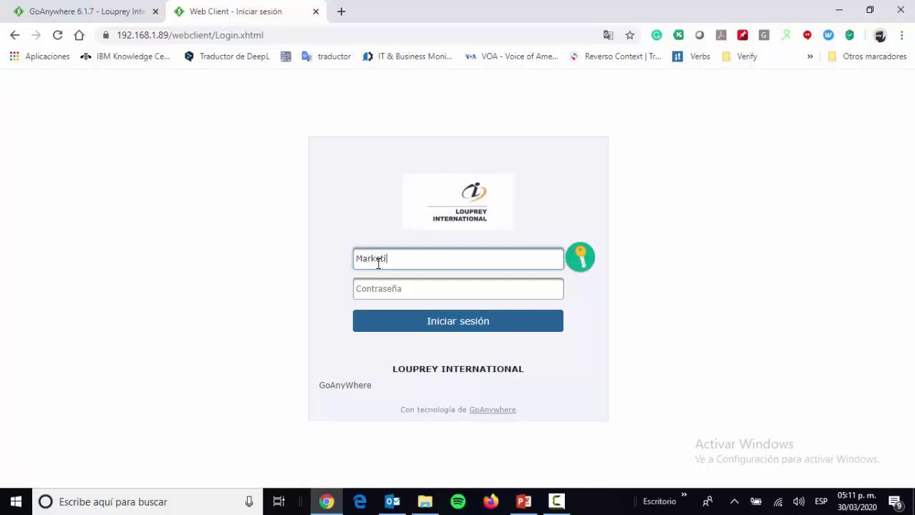
type("ng")
key("Tab")
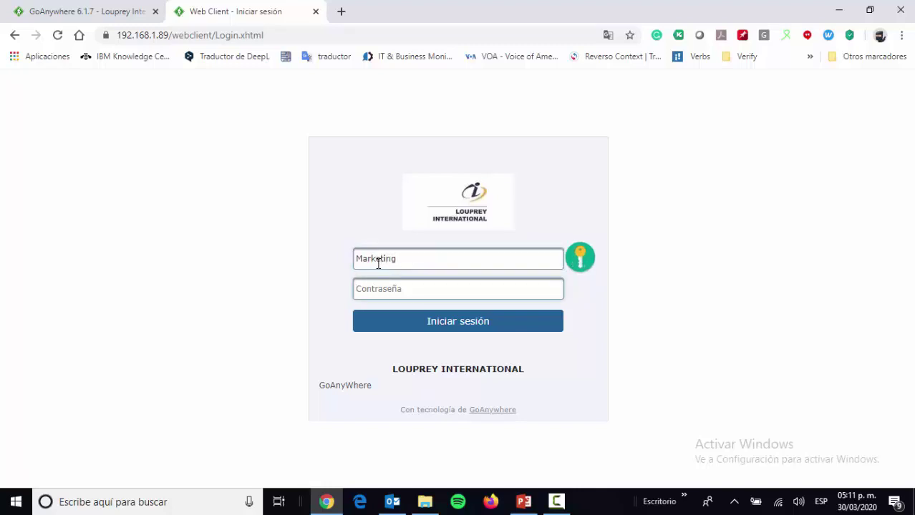
type("•••••••••")
key("Return")
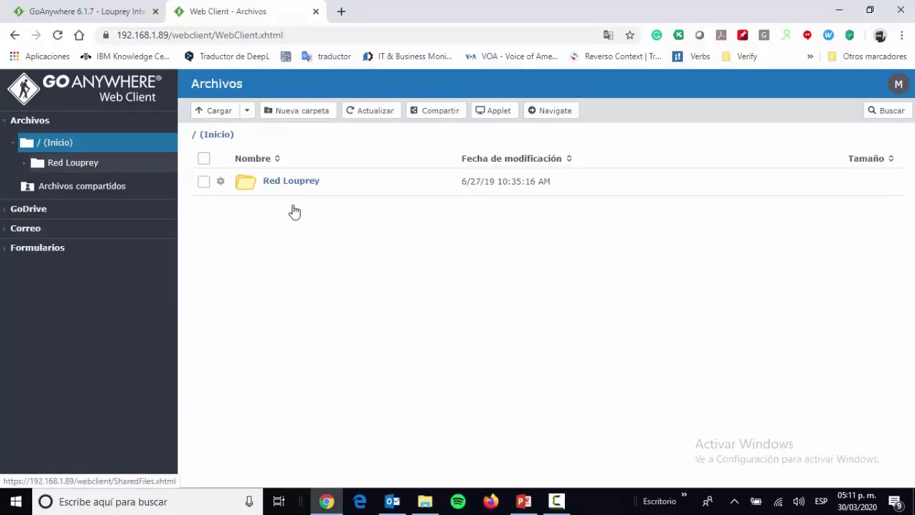
- View the files in the Red Louprey folder and return to the home folder
left_click(296, 183)
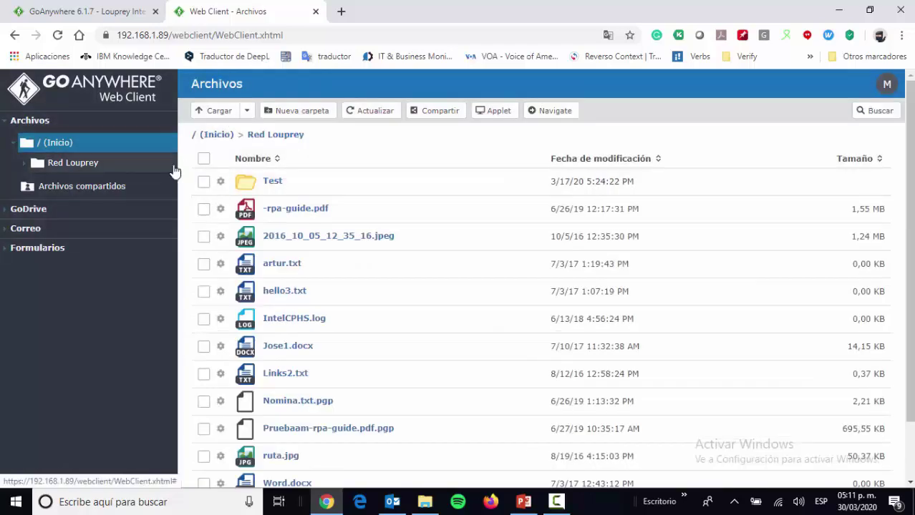
left_click(54, 146)
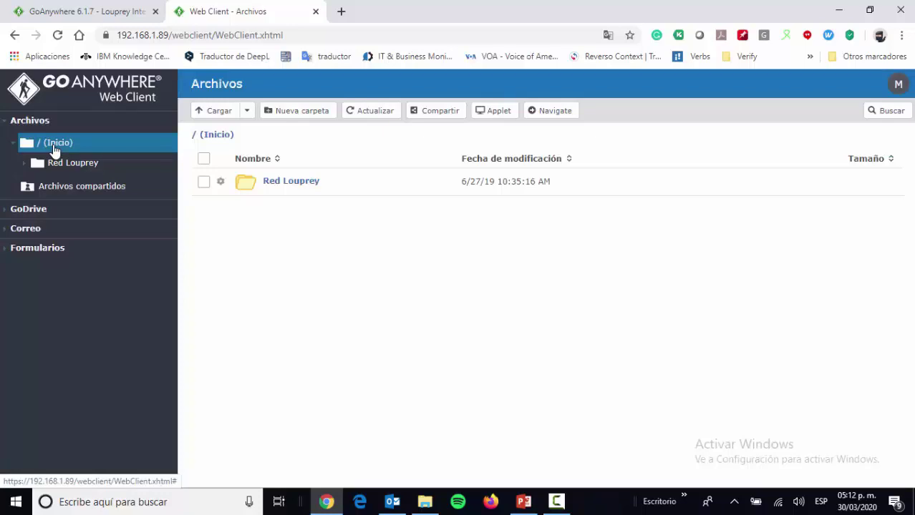
- Read the comments on Global Activity Details.pdf in GoDrive's Finanzas folder and view GoDrive's Louprey folder
left_click(5, 213)
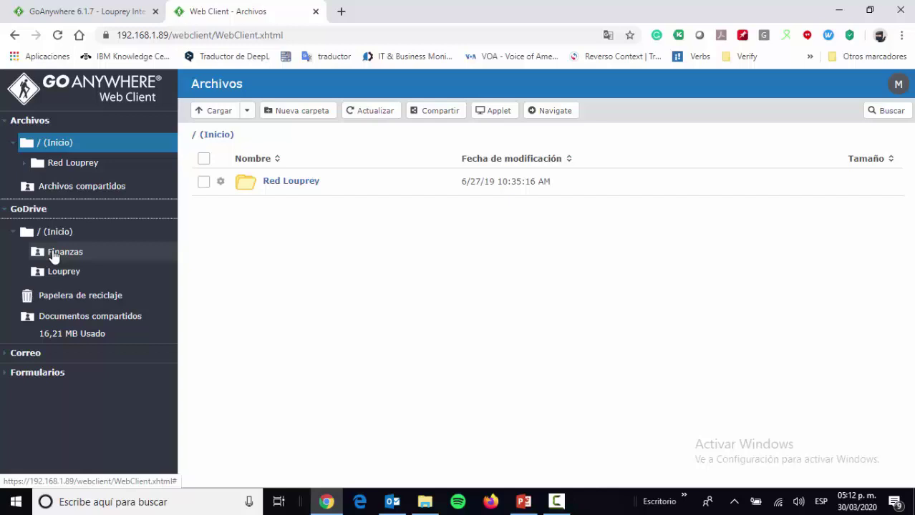
left_click(54, 257)
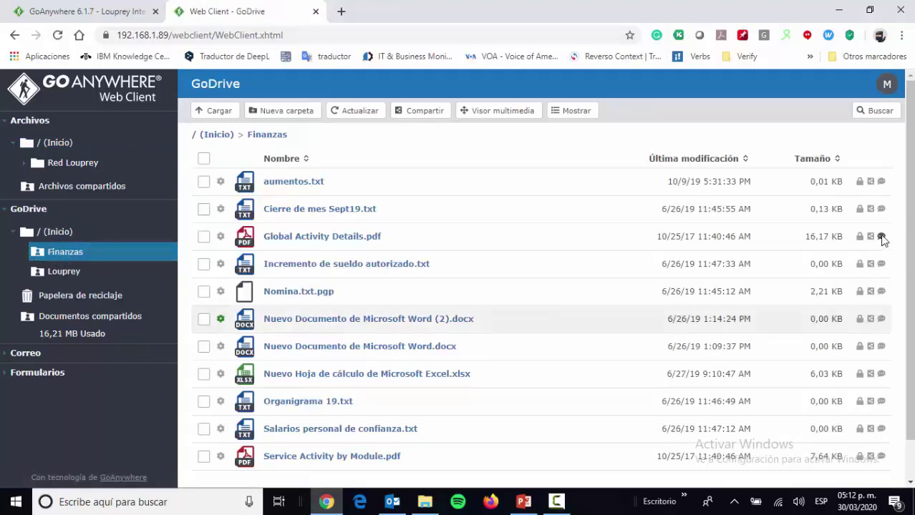
left_click(882, 237)
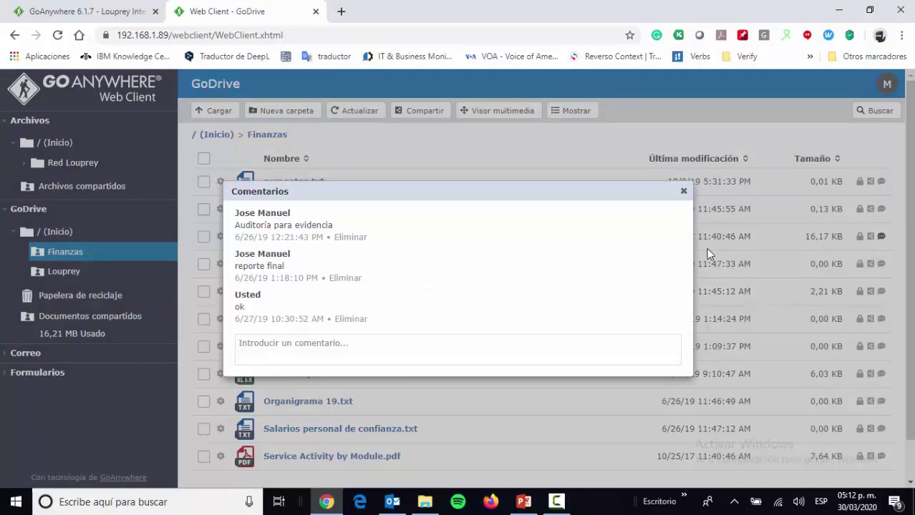
left_click(683, 191)
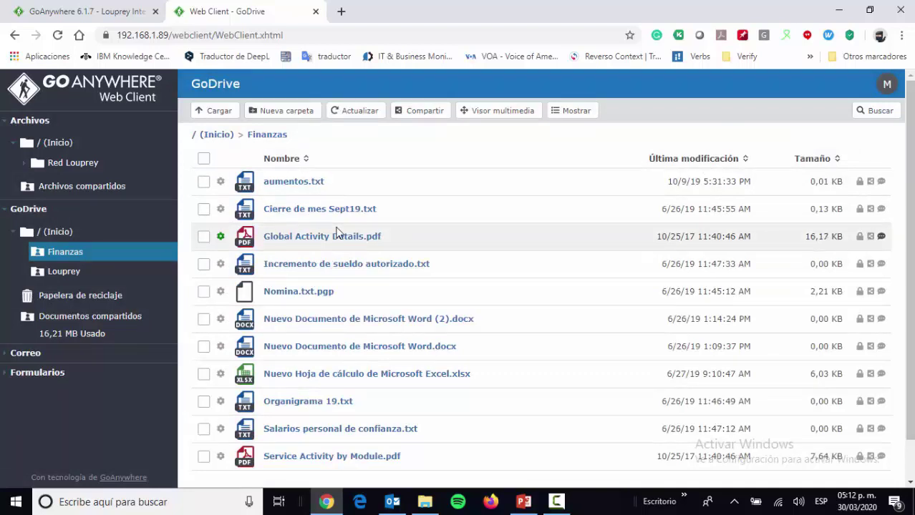
left_click(66, 272)
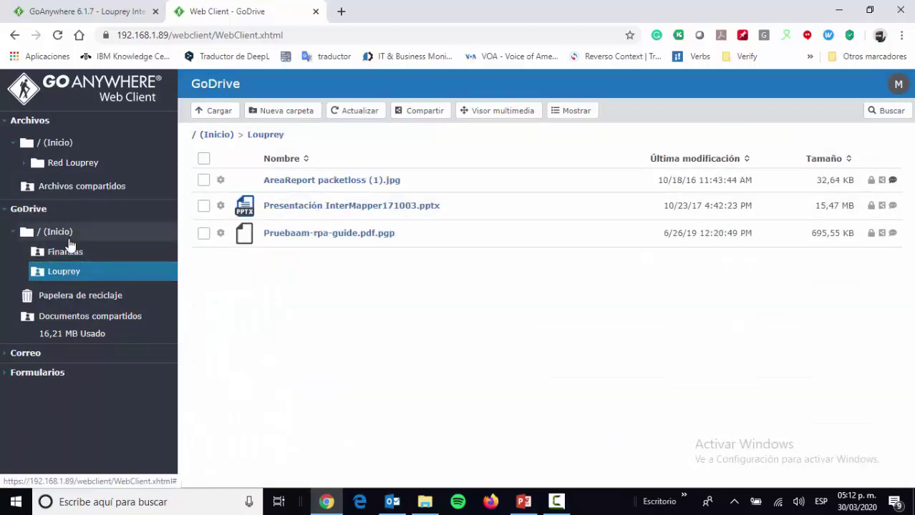
- Compose a new secure mail and add the suggested louprey.com contact's e-mail address as recipient
left_click(29, 354)
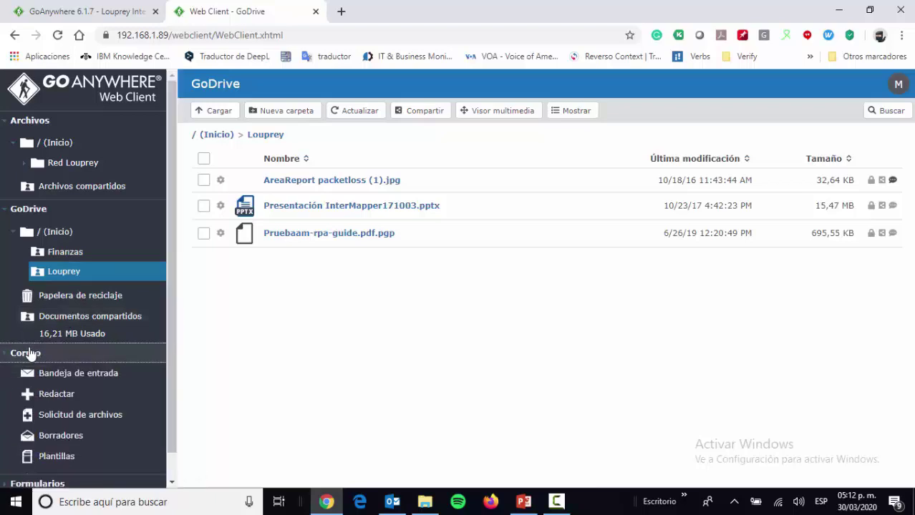
left_click(43, 396)
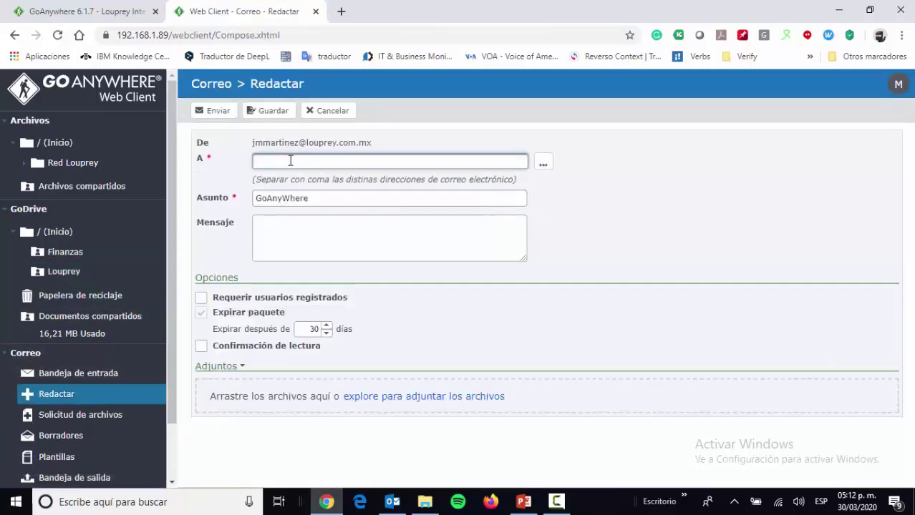
type("jmm")
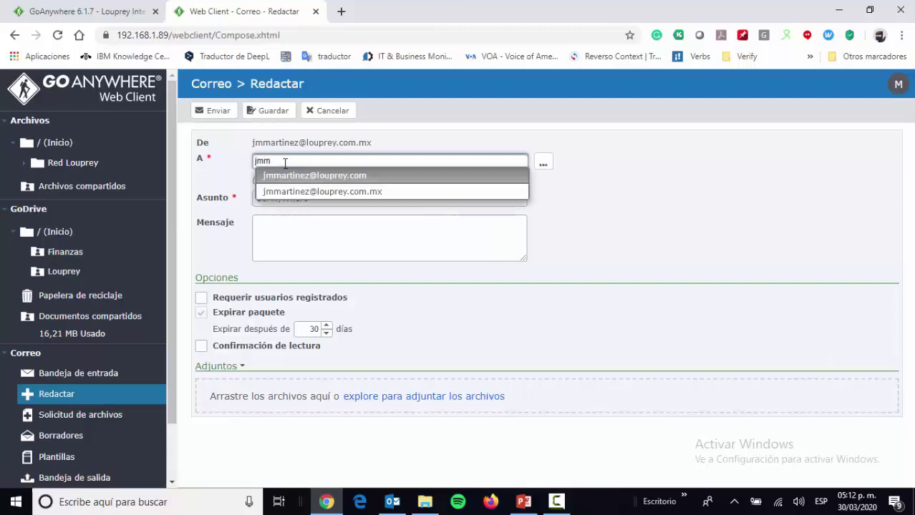
left_click(280, 176)
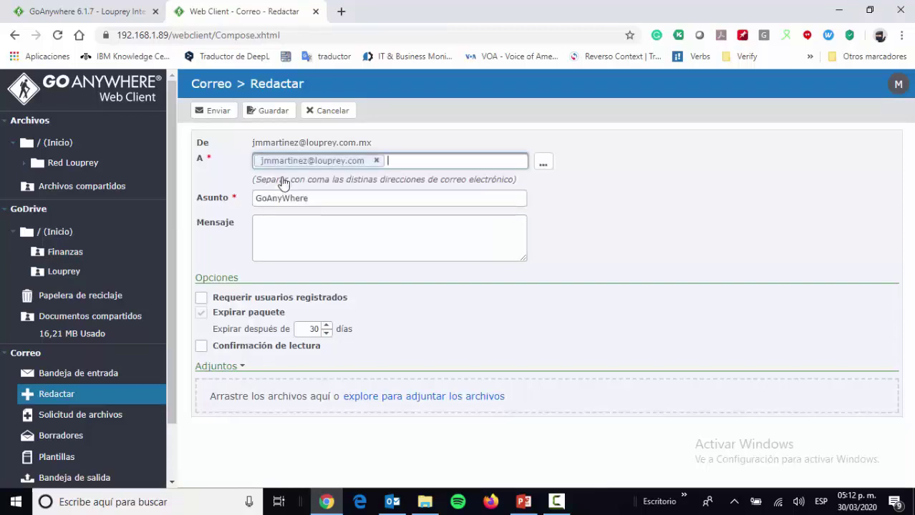
- Enter "Envío Información" as the message text
left_click(278, 225)
type("Env")
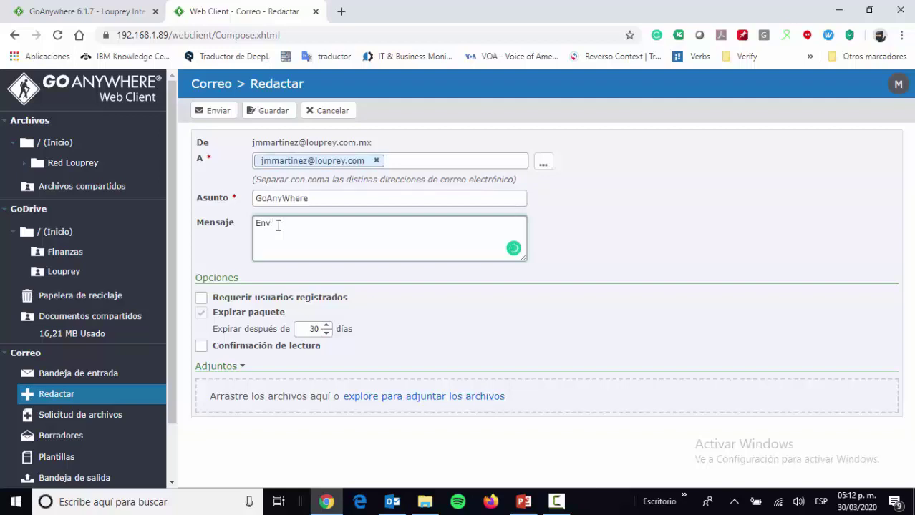
type("io Informacional")
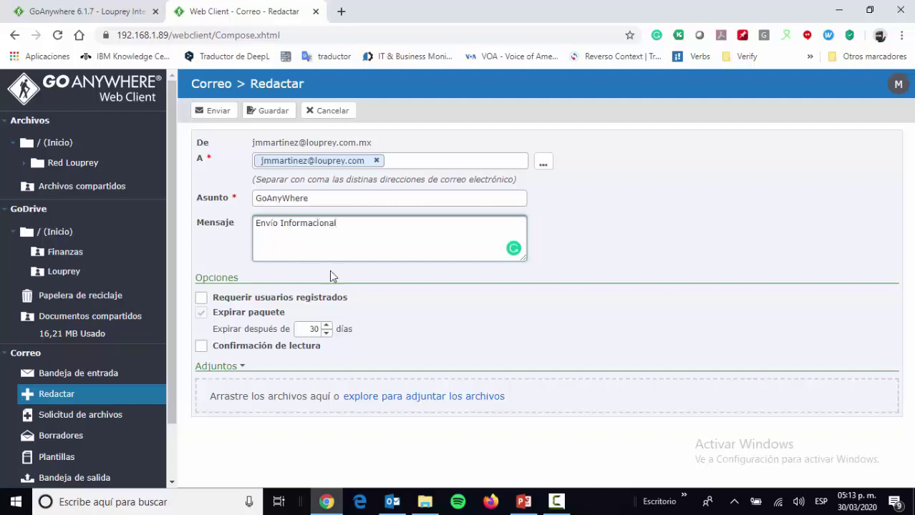
key("BackSpace")
key("BackSpace")
key("BackSpace")
key("BackSpace")
type("ón")
- Attach the image file FAC2019-09-06.jpg from the Documentos subfolder to the message
left_click(424, 401)
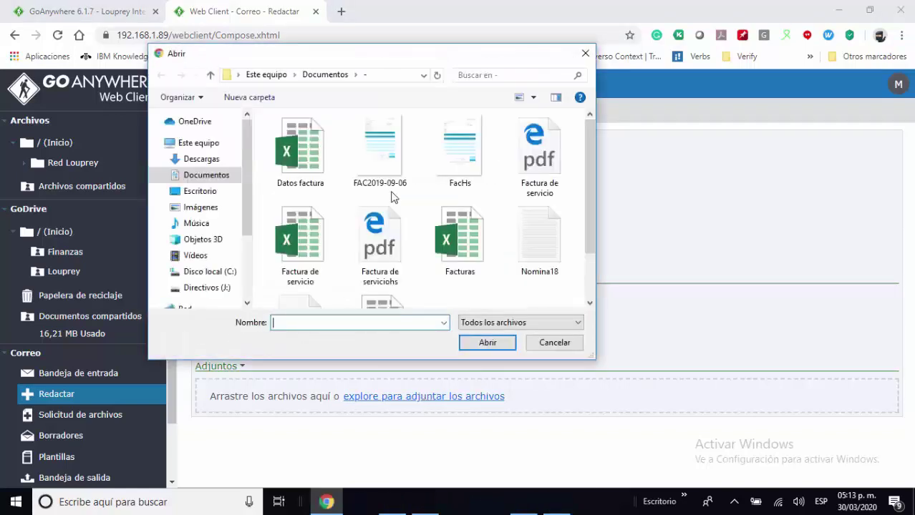
left_click(382, 165)
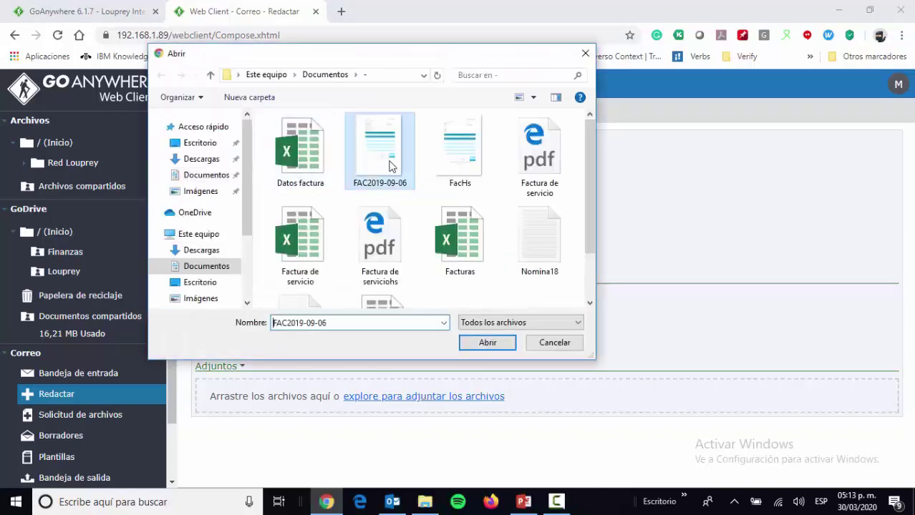
left_click(486, 342)
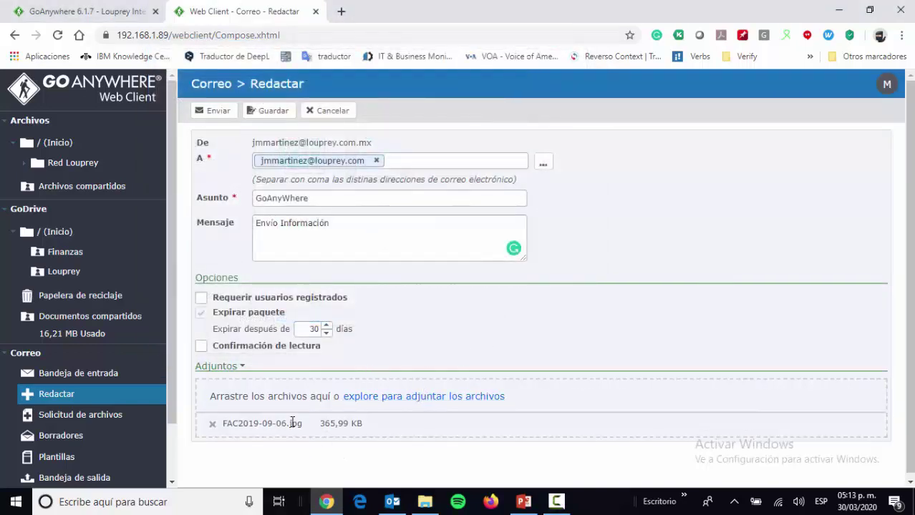
- Set the package to expire after 1 day and enable the read confirmation
double_click(310, 330)
type("1")
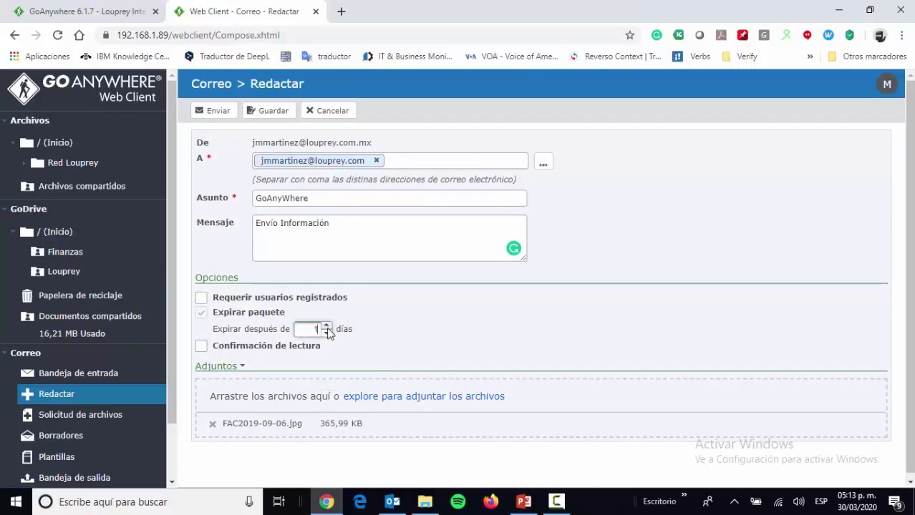
left_click(202, 347)
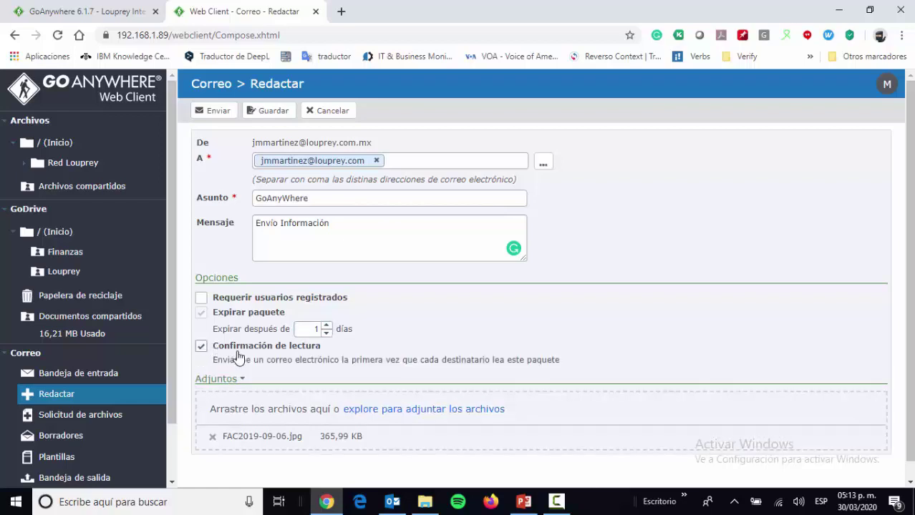
- Start sending the mail and limit each file to 2 downloads per recipient with replies allowed
left_click(215, 117)
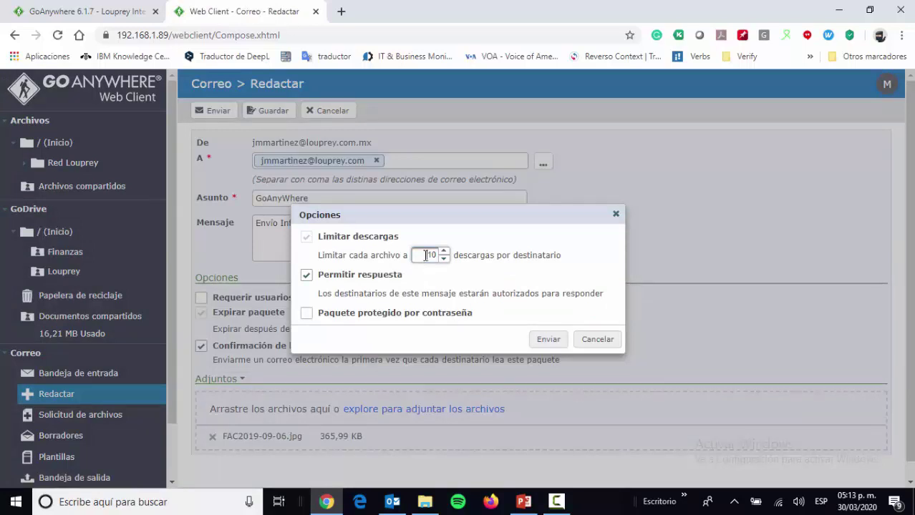
double_click(426, 255)
type("4")
left_click(307, 275)
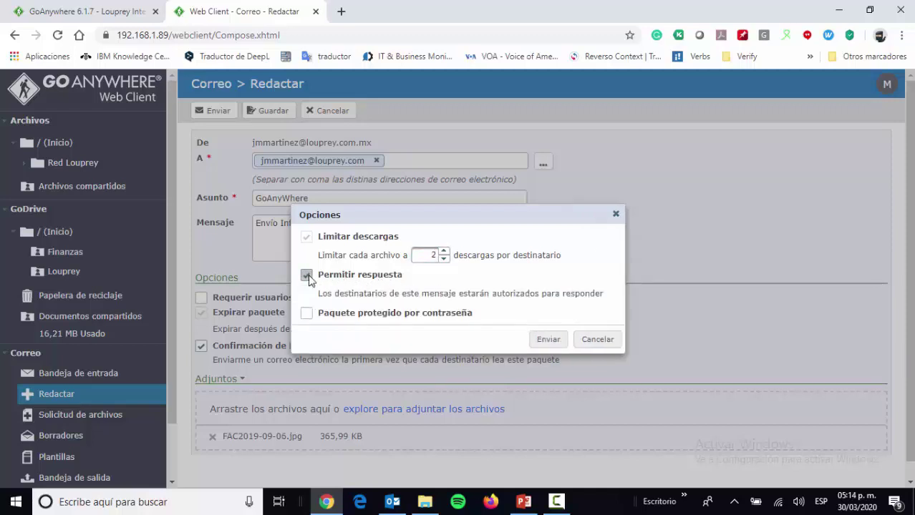
- Protect the package with an automatically generated password included in the e-mail, and send it
left_click(305, 315)
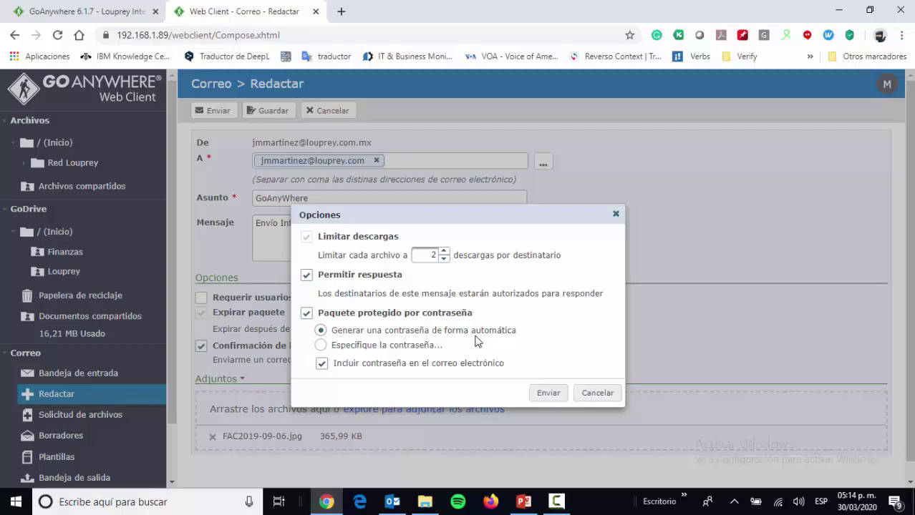
left_click(320, 346)
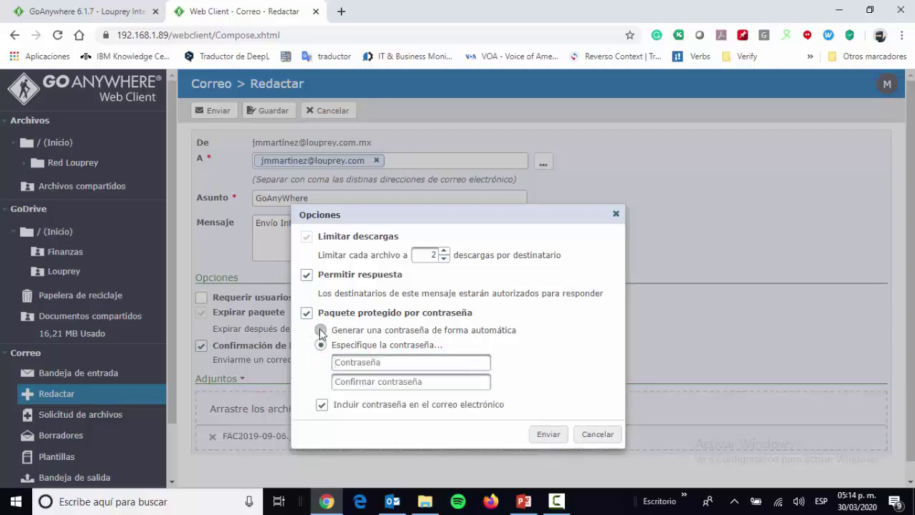
left_click(320, 330)
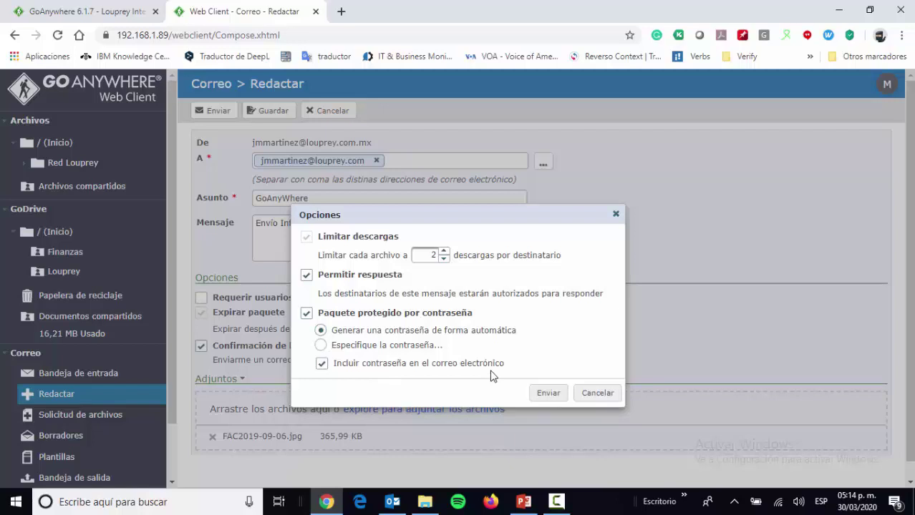
left_click(546, 396)
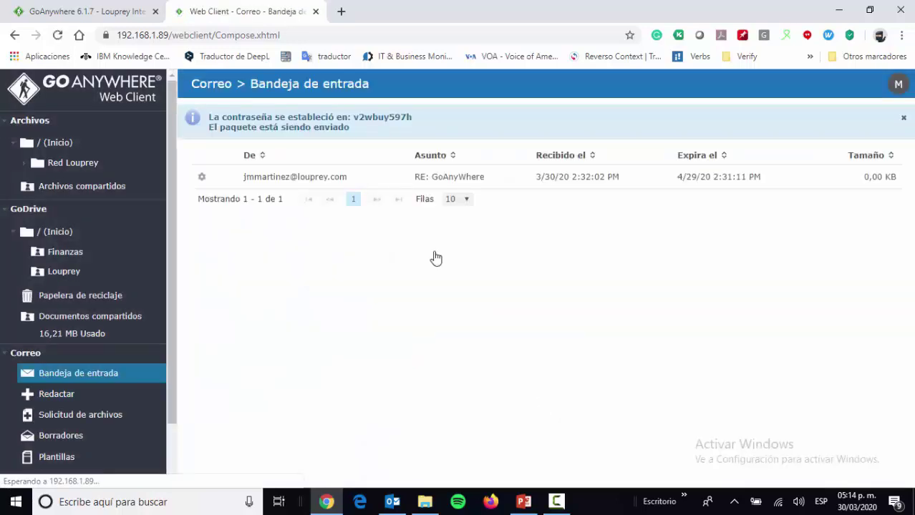
- Switch to Outlook, send and receive all folders, and open the new GoAnyWhere secure delivery message
left_click_drag(353, 116, 418, 120)
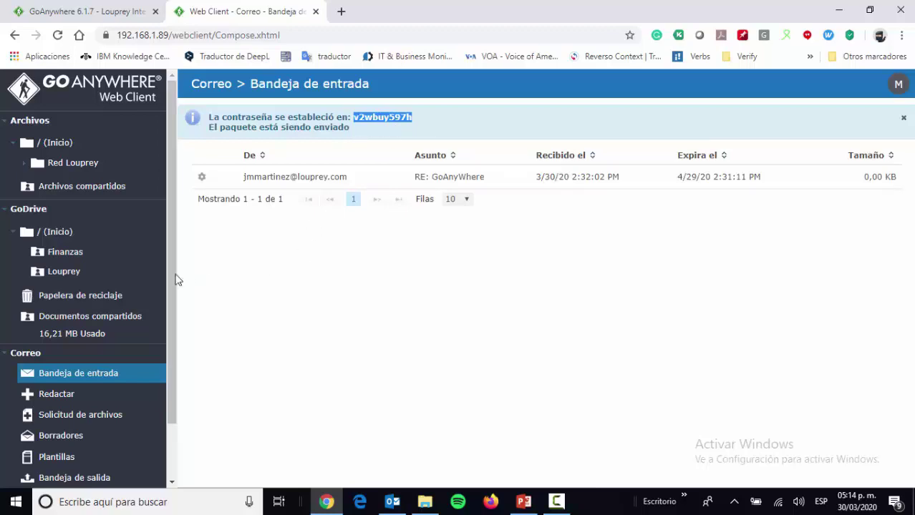
scroll(169, 286, "down", 2)
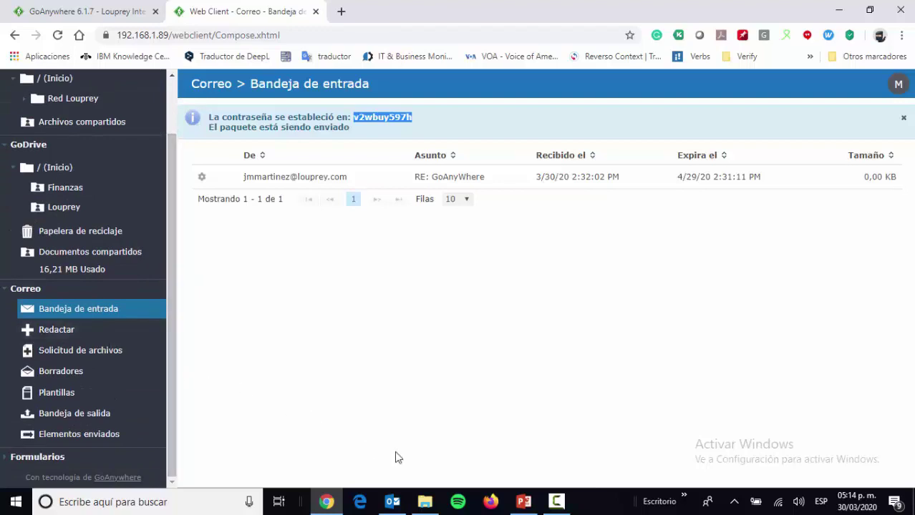
left_click(393, 502)
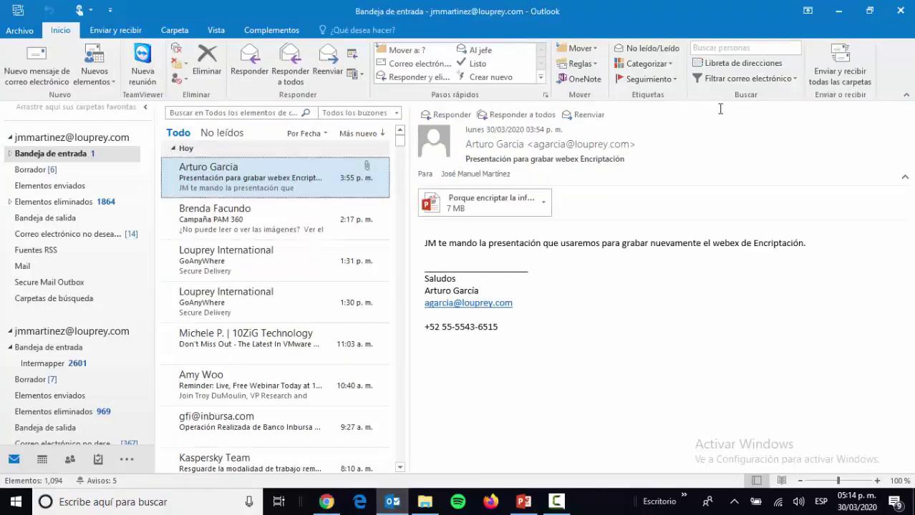
left_click(845, 64)
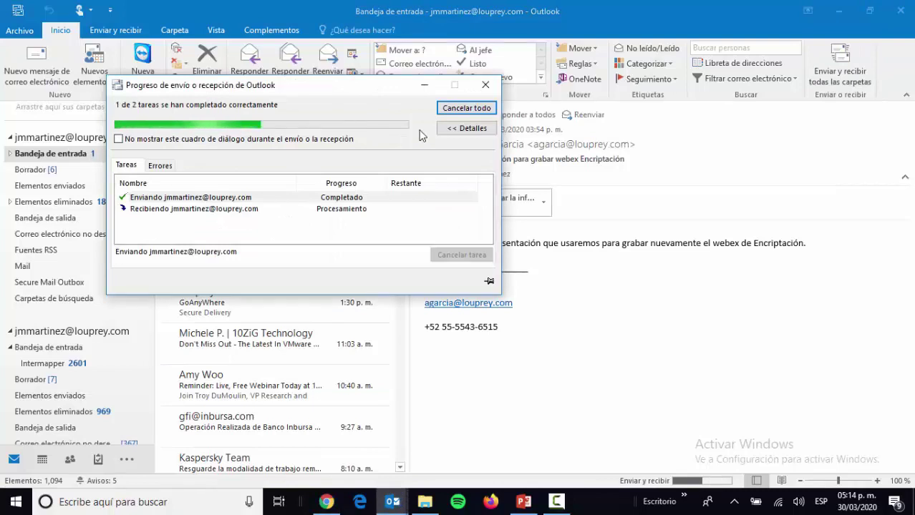
left_click(245, 185)
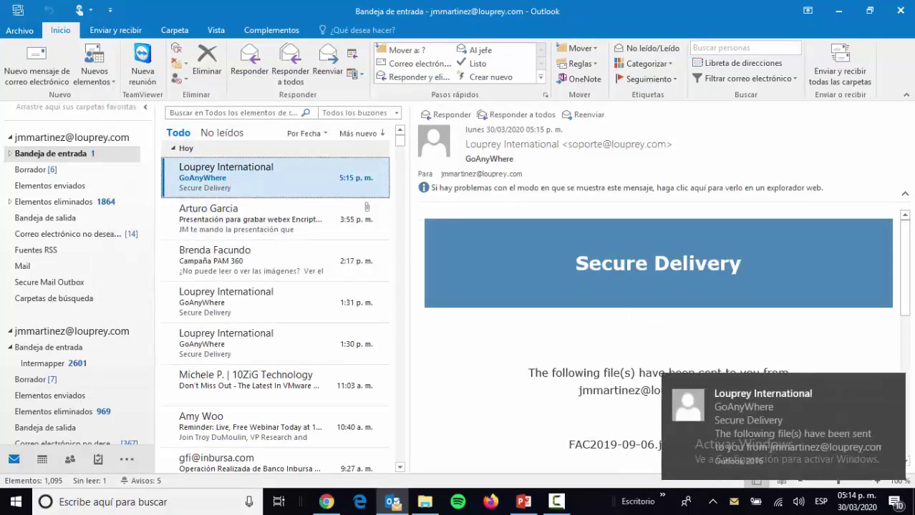
- Review the secure delivery message's sender and attached file, and copy the package password
left_click_drag(905, 229, 911, 287)
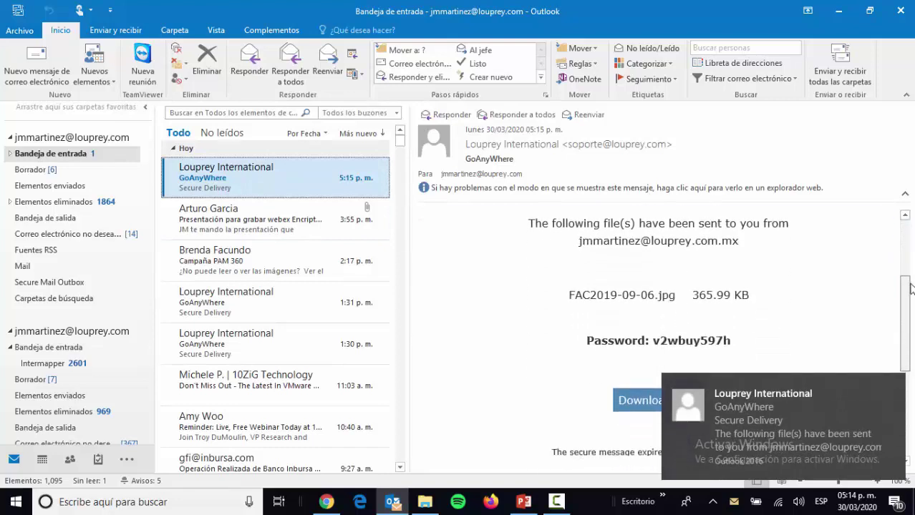
left_click_drag(578, 240, 741, 245)
left_click_drag(565, 295, 761, 294)
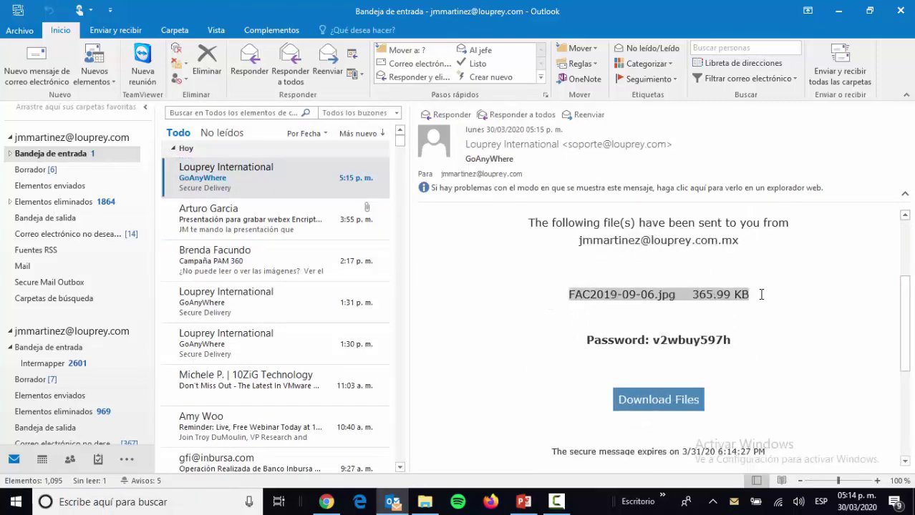
left_click_drag(653, 341, 736, 343)
- Open the message's file download page in Edge, continue past the certificate warning, and unlock the package with the copied password
left_click(654, 403)
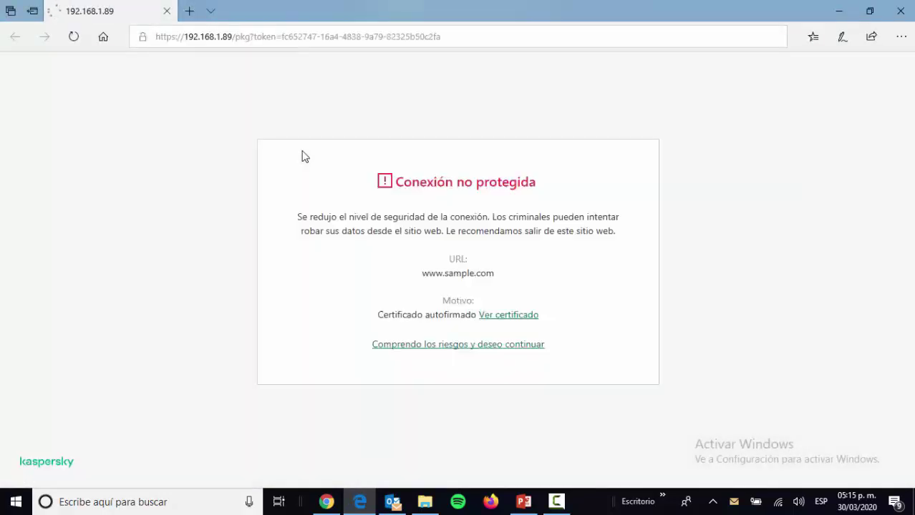
left_click(396, 348)
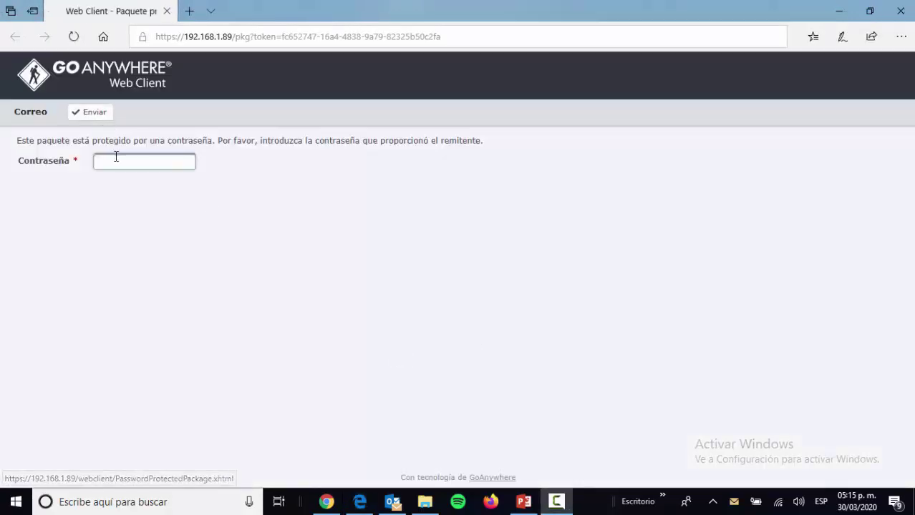
left_click(116, 158)
key("ctrl+v")
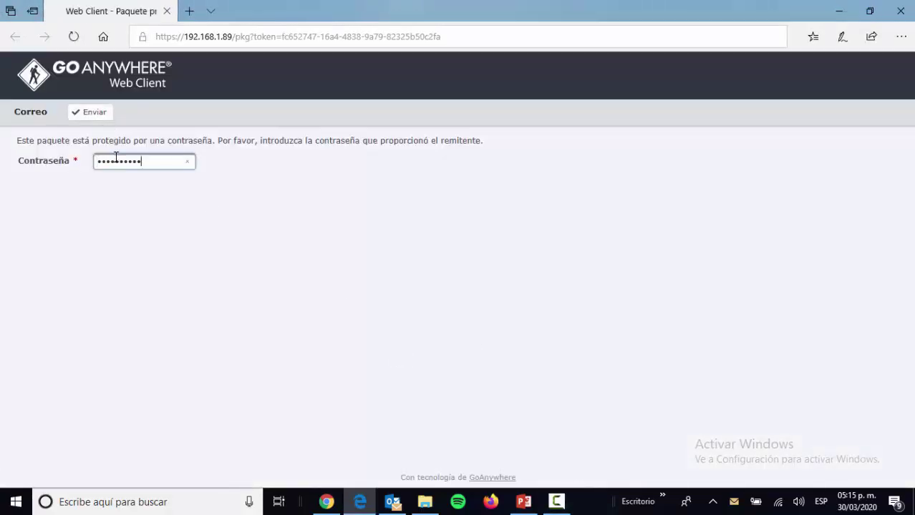
left_click(84, 119)
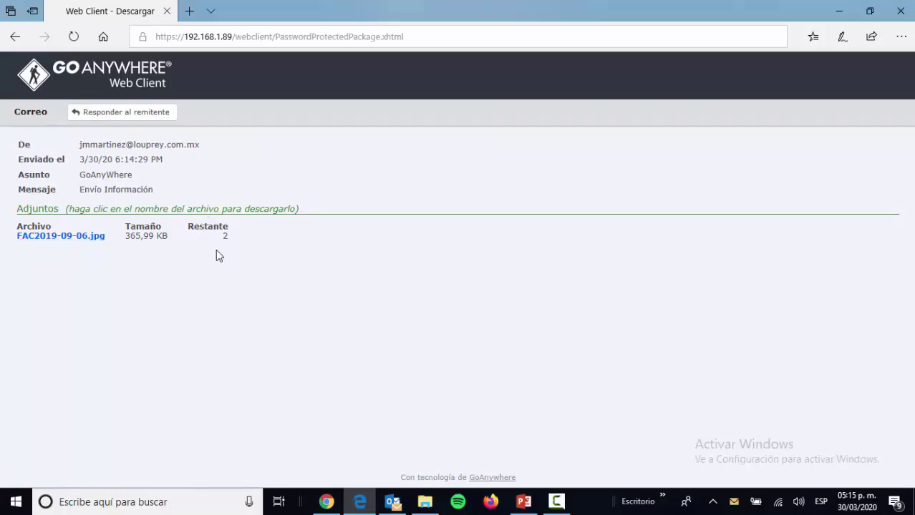
- Request the download of FAC2019-09-06.jpg twice to use up the download limit, and try it once more
left_click(81, 242)
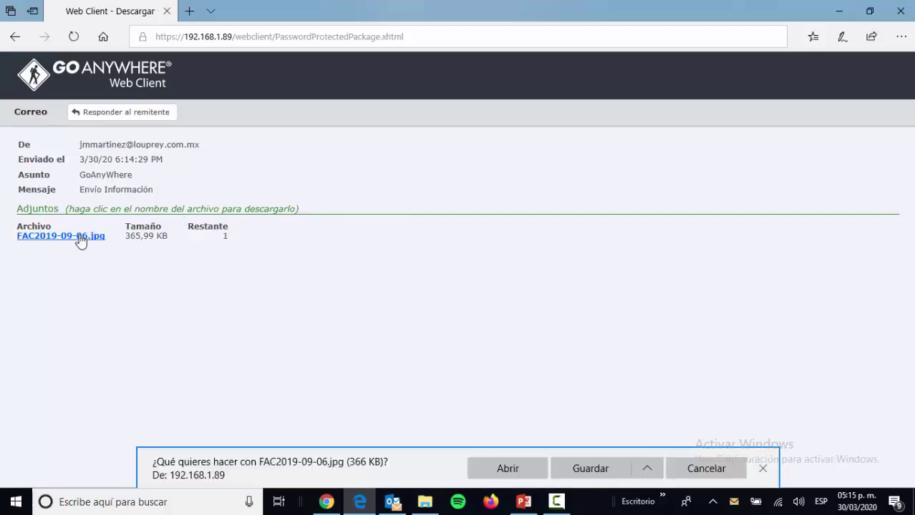
left_click(78, 238)
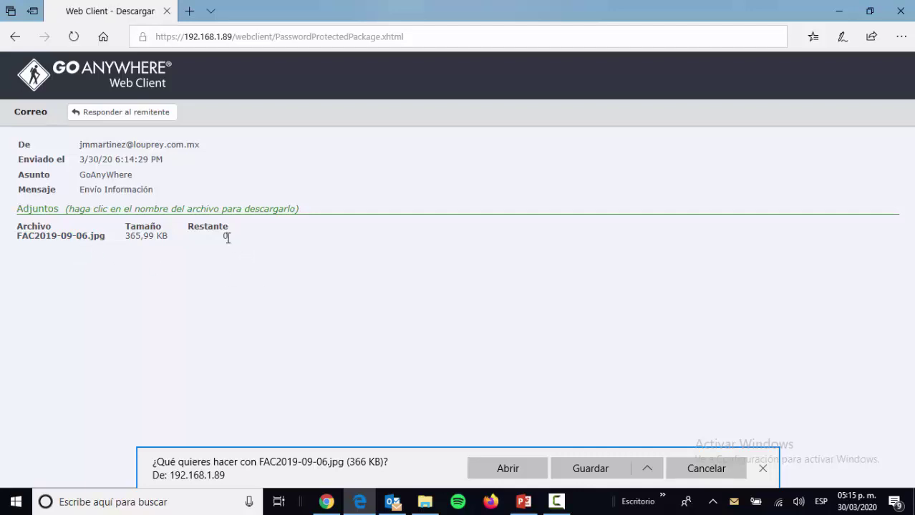
triple_click(64, 234)
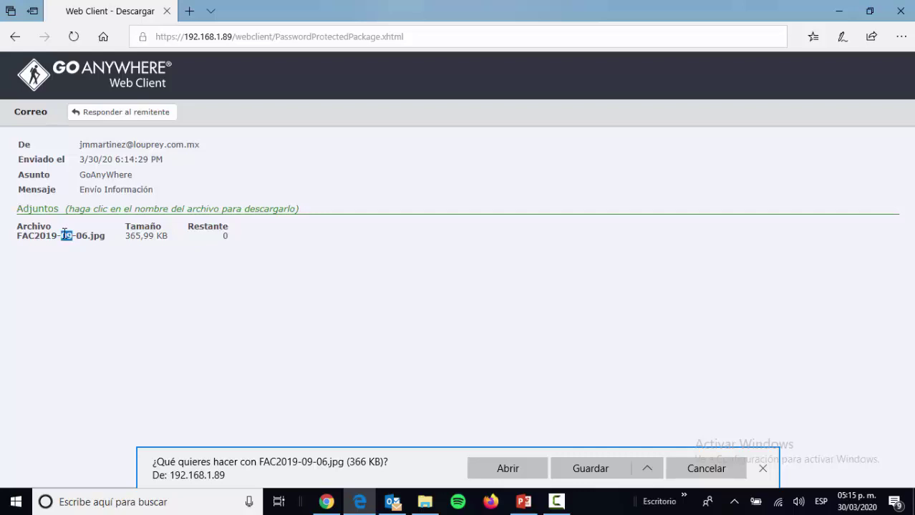
triple_click(64, 234)
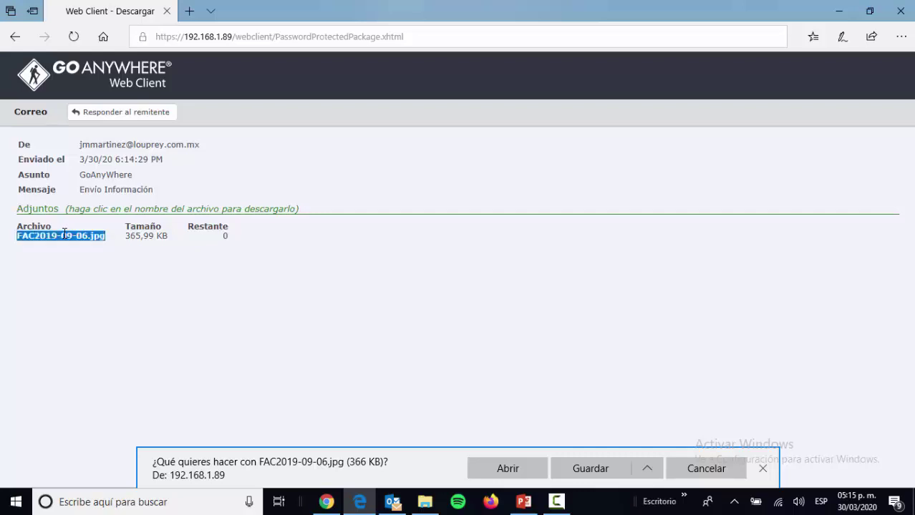
- Reply to the sender with the message "Recibí información" and send the reply
left_click(110, 114)
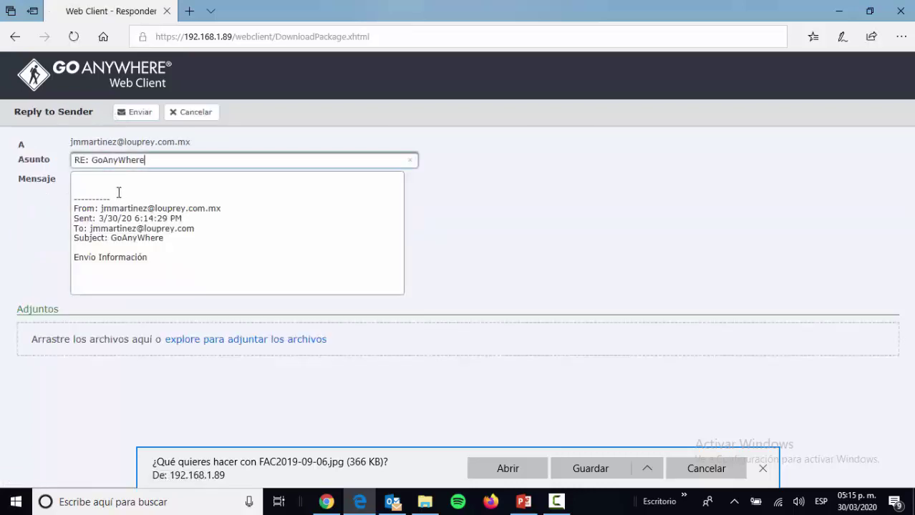
left_click(115, 181)
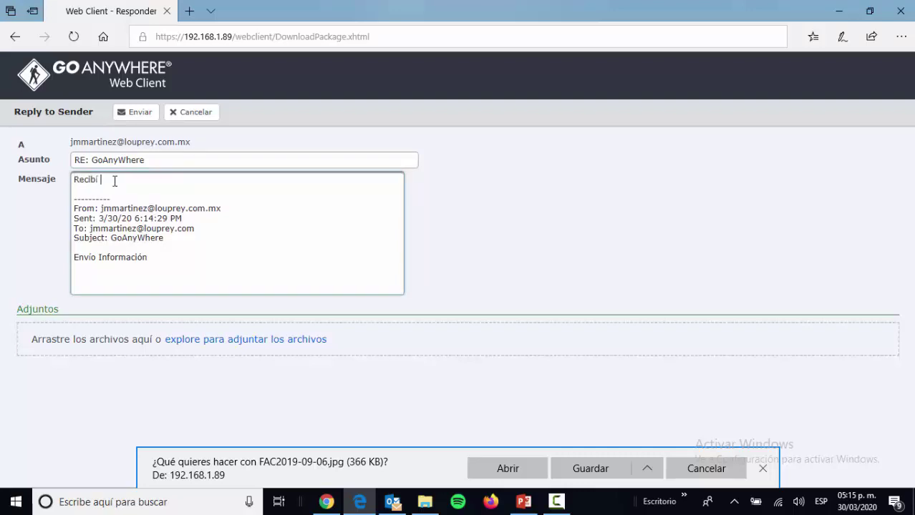
type("Recibí informac")
type("pion")
key("BackSpace")
key("BackSpace")
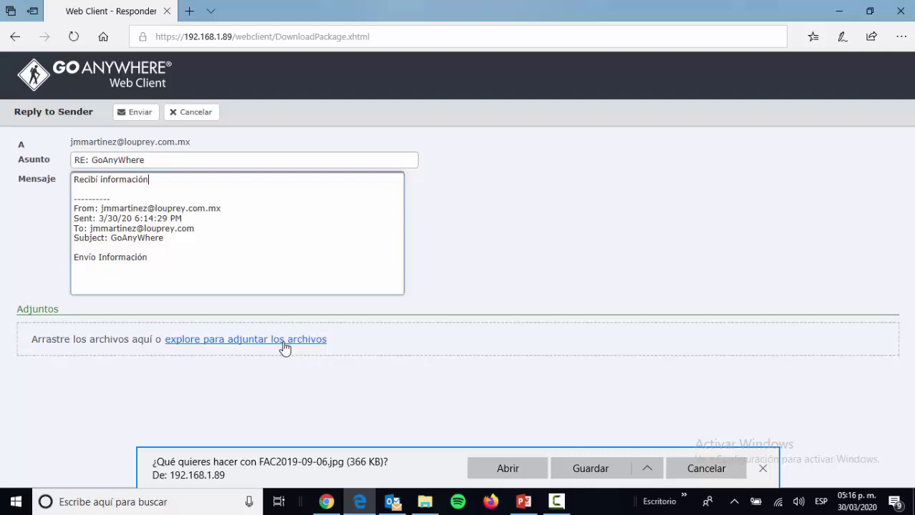
left_click(143, 117)
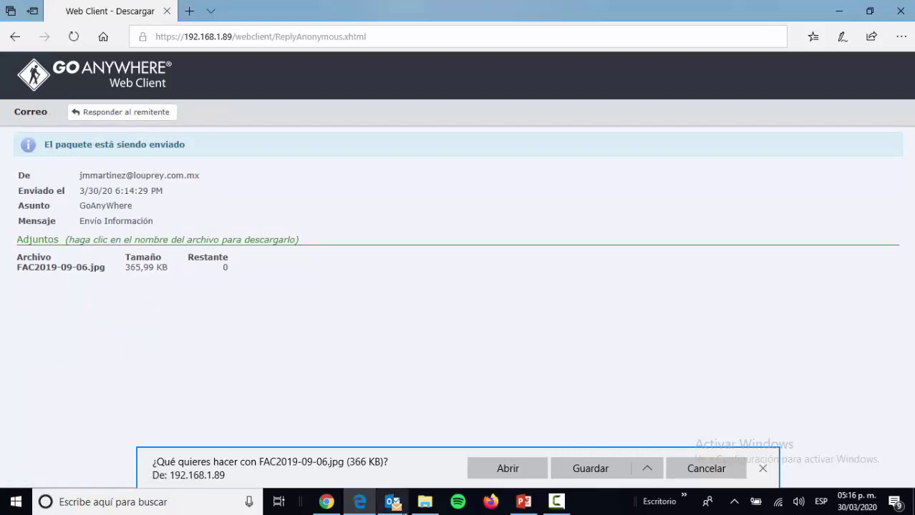
- Return to the Web Client in Chrome and read the newest "RE: GoAnyWhere" reply in the inbox
left_click(393, 503)
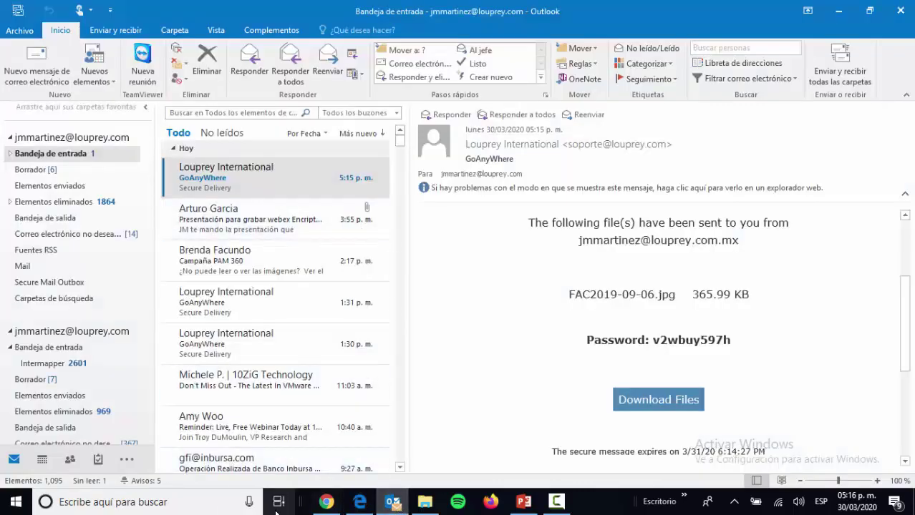
left_click(326, 503)
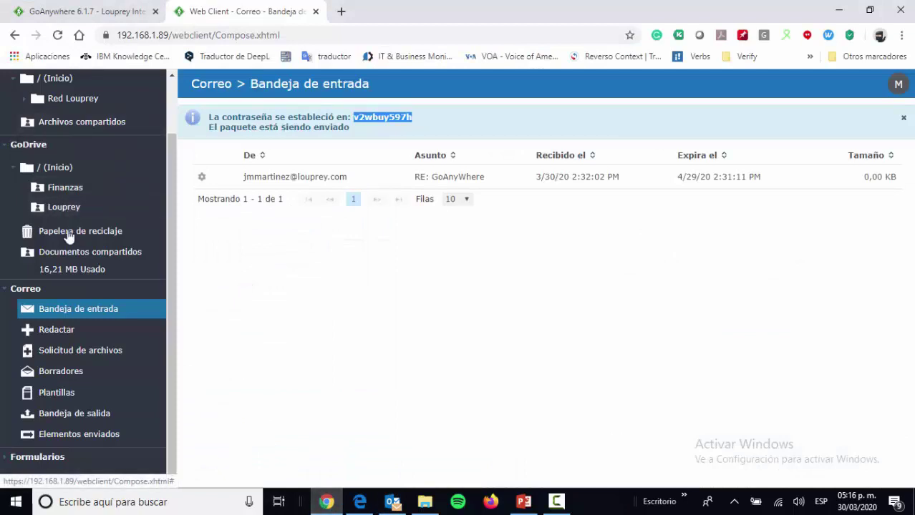
left_click(57, 312)
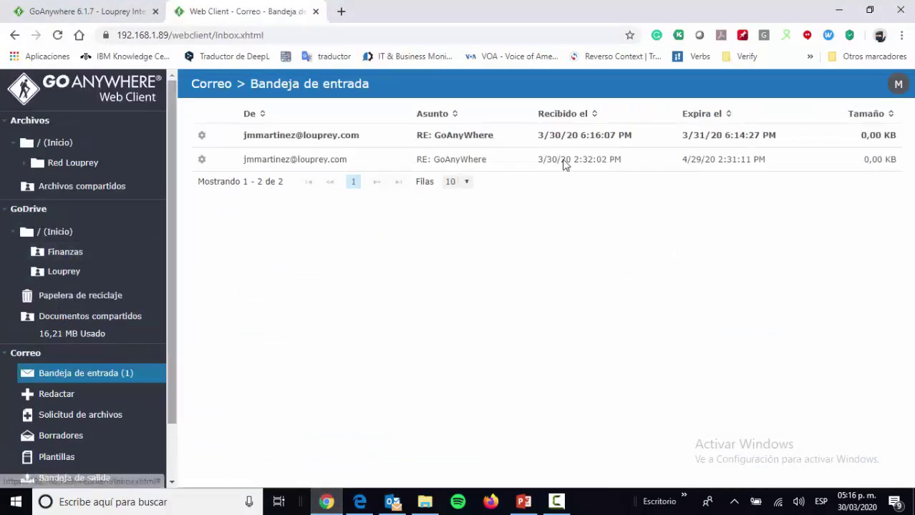
left_click(571, 137)
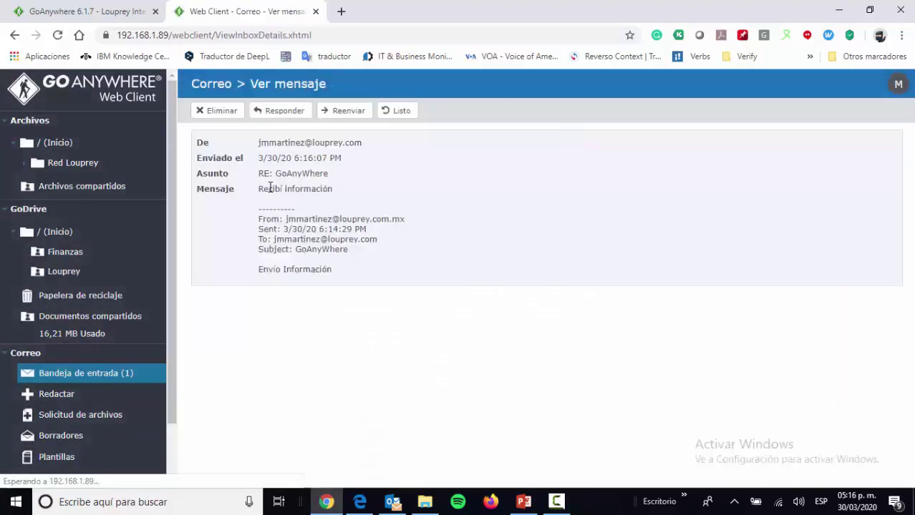
left_click_drag(258, 190, 361, 194)
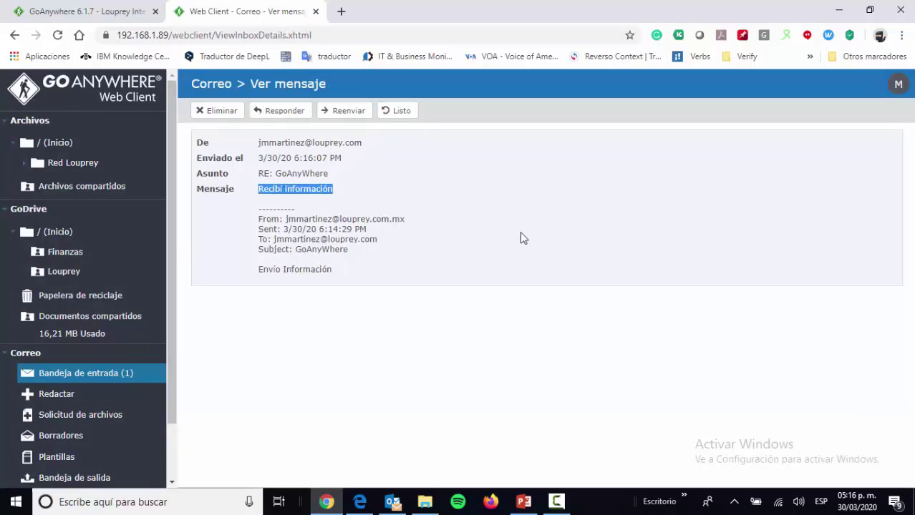
- Open the account's activity report and examine the attachment event's file name and IP address
left_click_drag(169, 259, 182, 332)
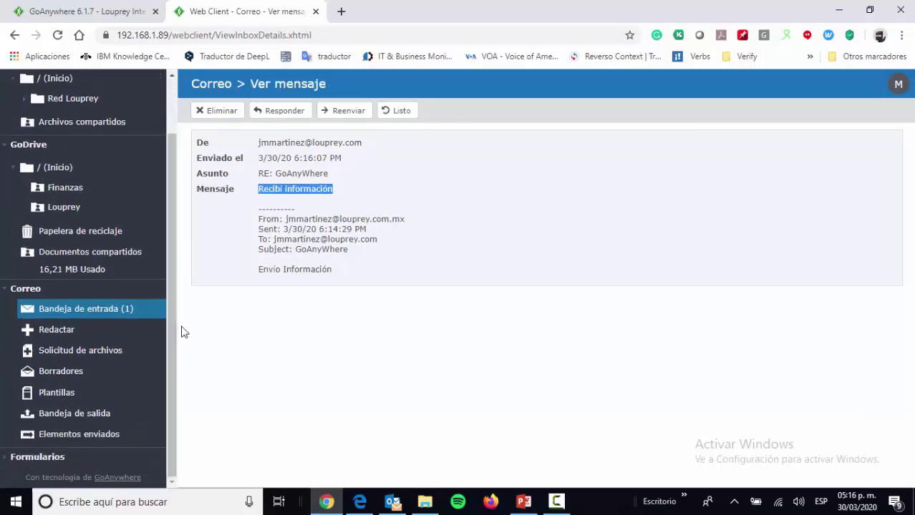
left_click(898, 84)
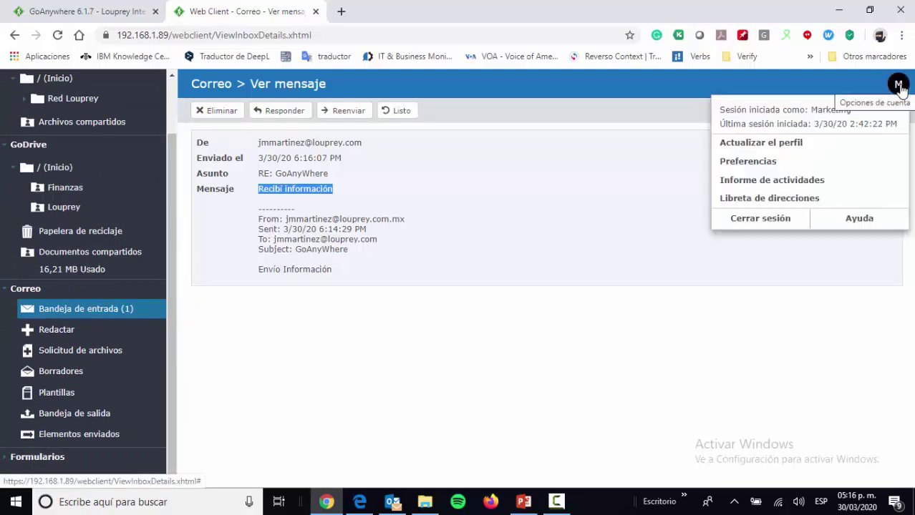
left_click(789, 183)
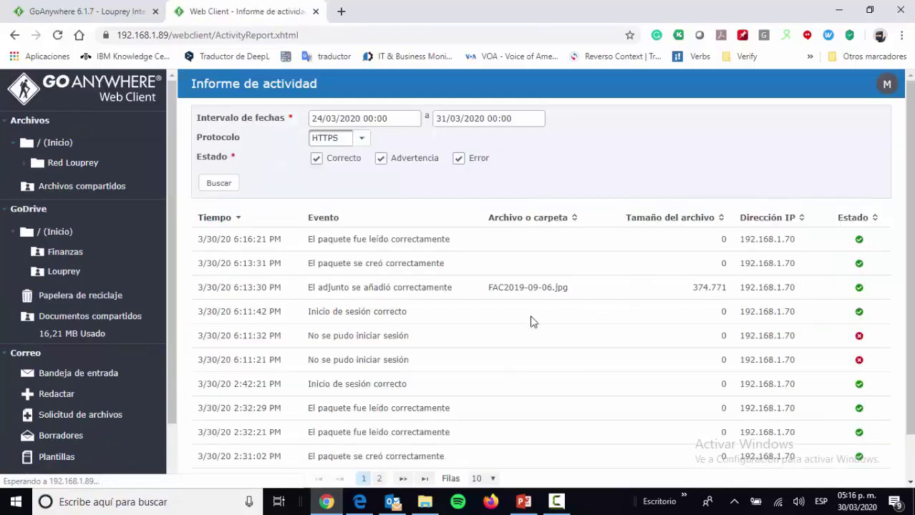
left_click_drag(588, 286, 500, 282)
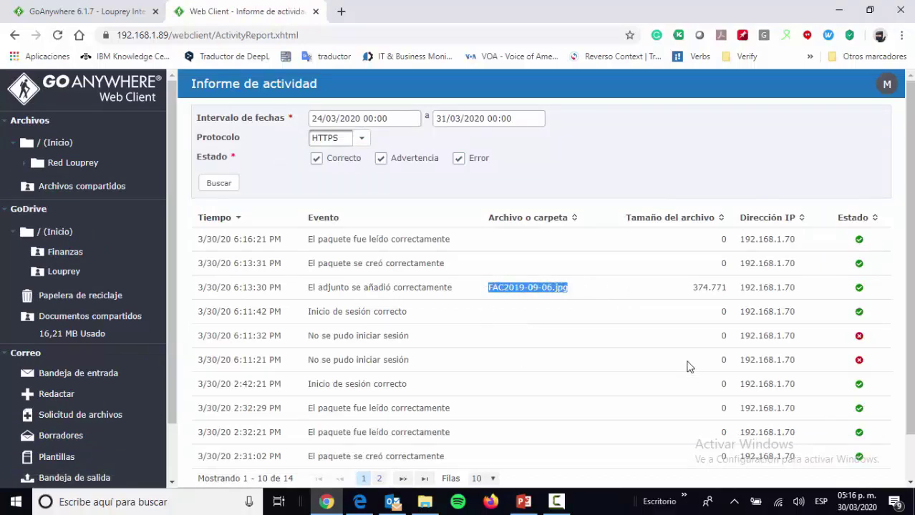
left_click_drag(800, 292, 737, 287)
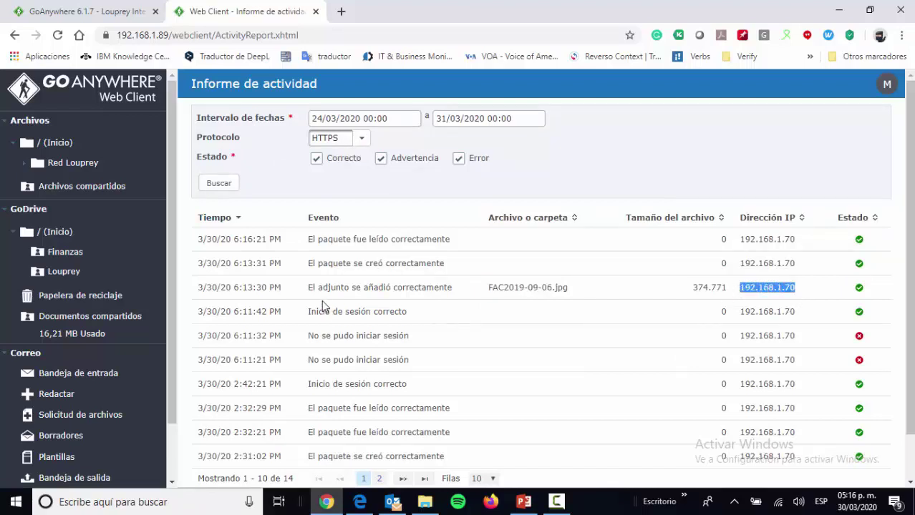
- Check the activity report's package events, and open the "DB to CSV to PGP to Email" project in the GoAnywhere administrator
left_click_drag(309, 242, 481, 267)
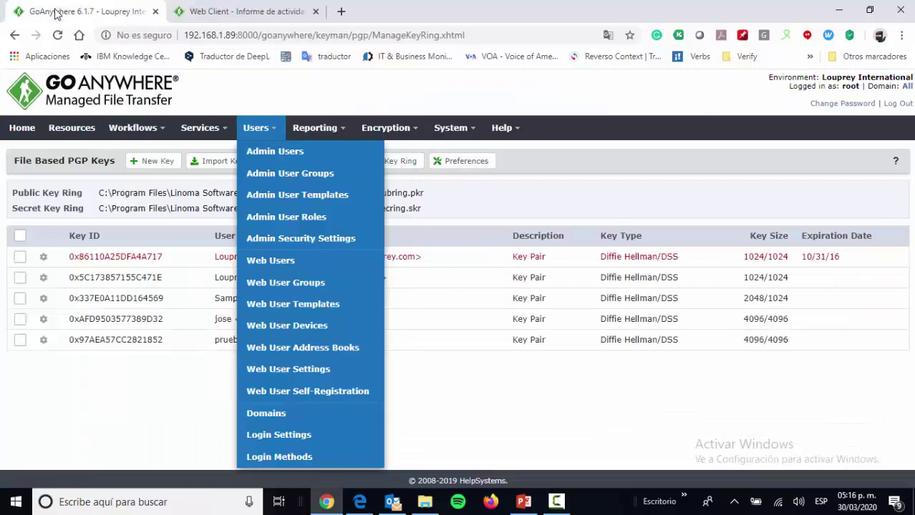
mouse_move(135, 127)
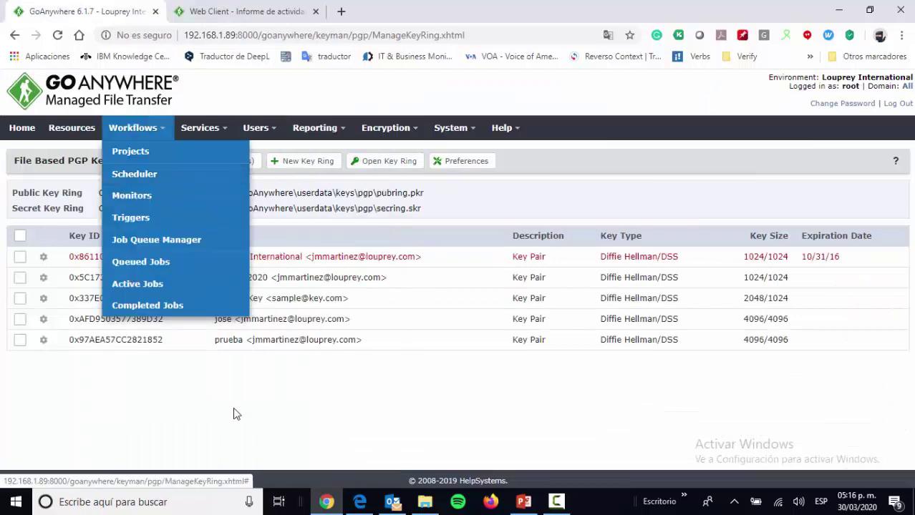
left_click(133, 155)
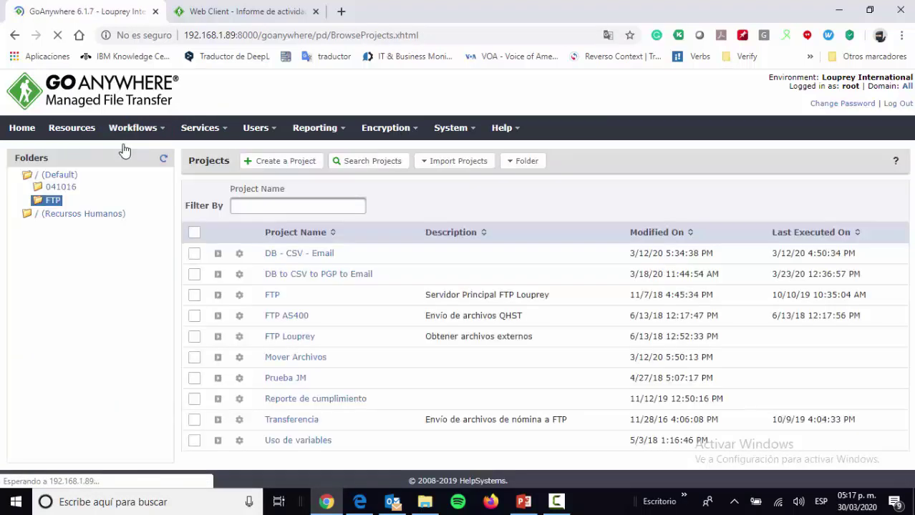
left_click(307, 275)
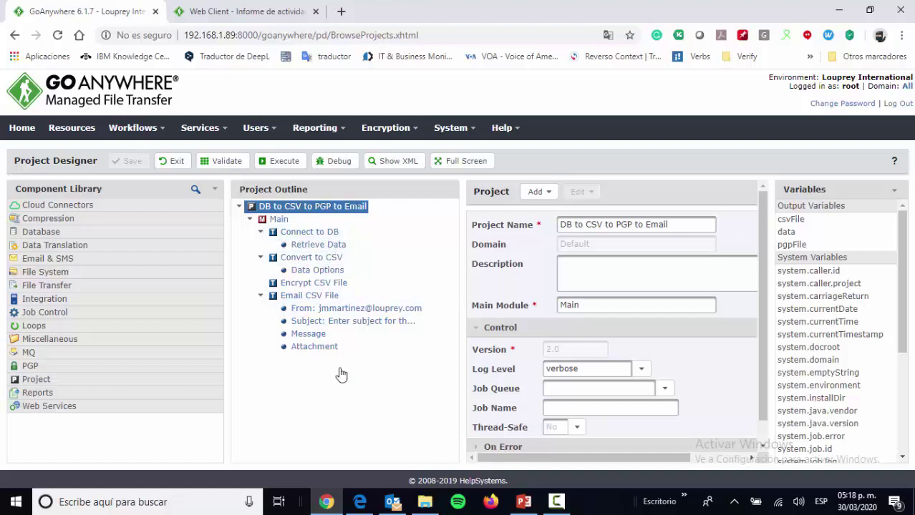
- Validate and execute the "DB to CSV to PGP to Email" project, and open the run's job log
left_click(219, 161)
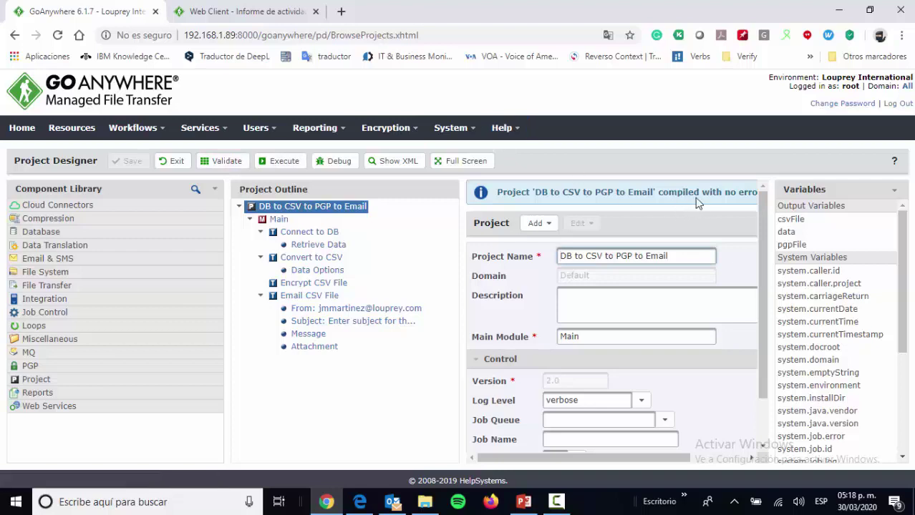
left_click(284, 165)
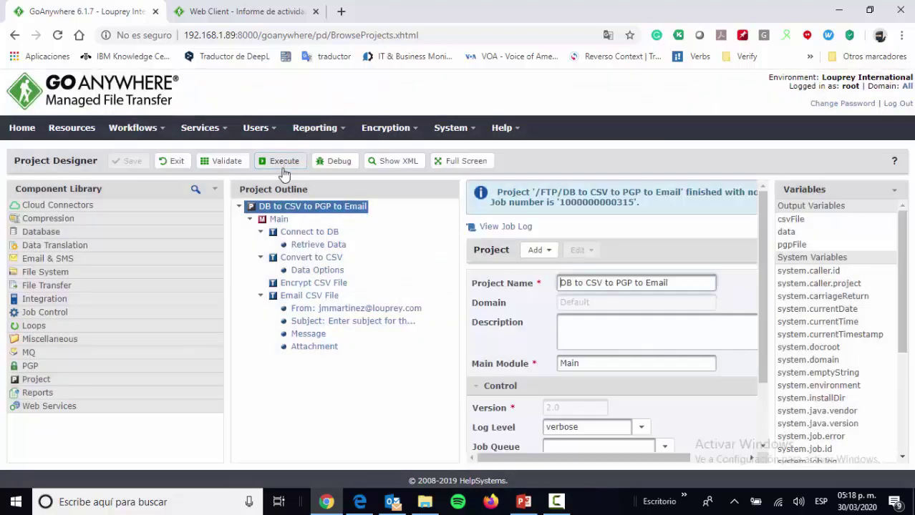
left_click(504, 229)
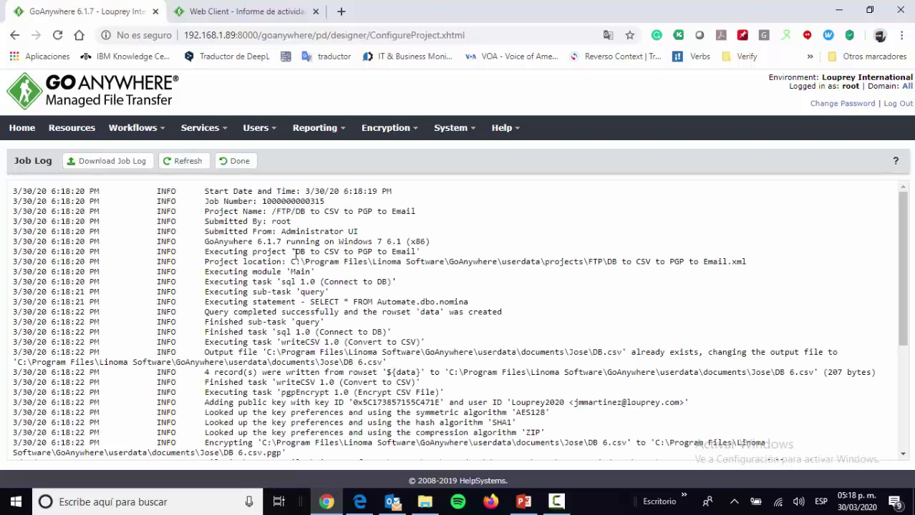
- Examine the job log's project start, database query, CSV conversion, output file and public key entries
left_click_drag(286, 232, 378, 254)
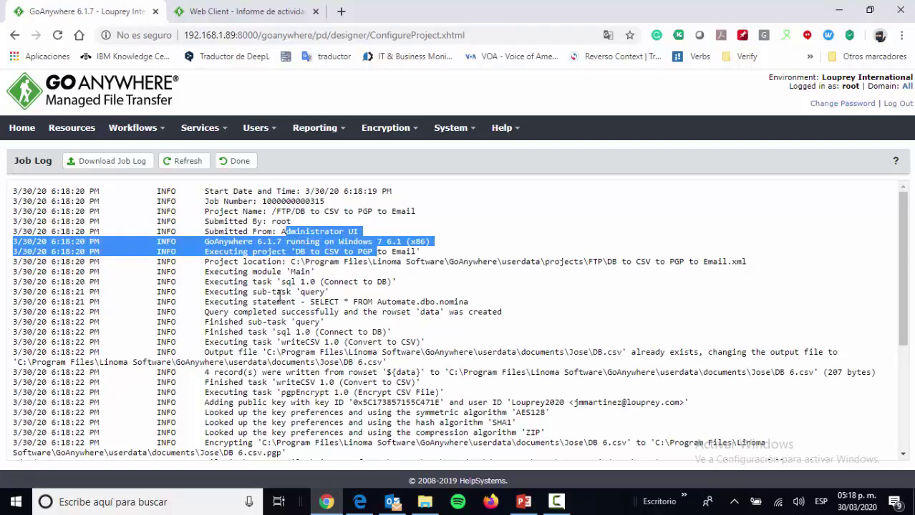
left_click_drag(276, 293, 493, 307)
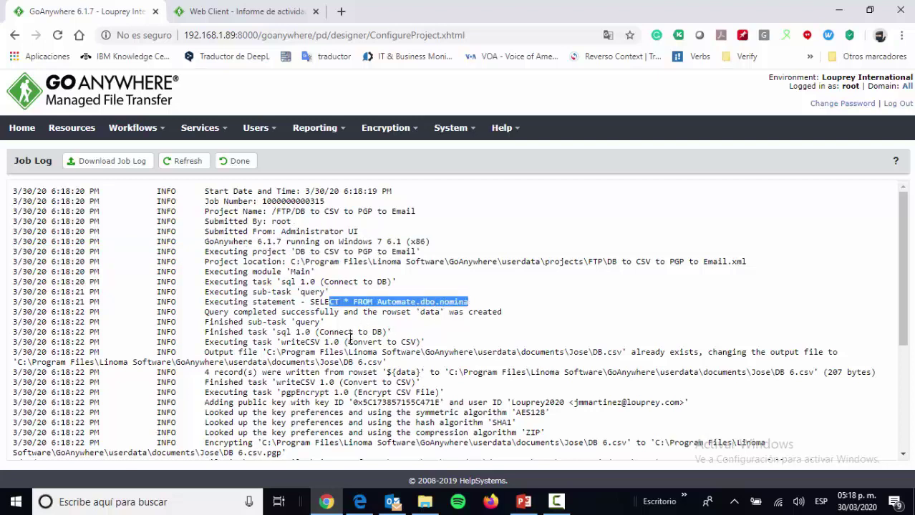
left_click_drag(348, 342, 428, 342)
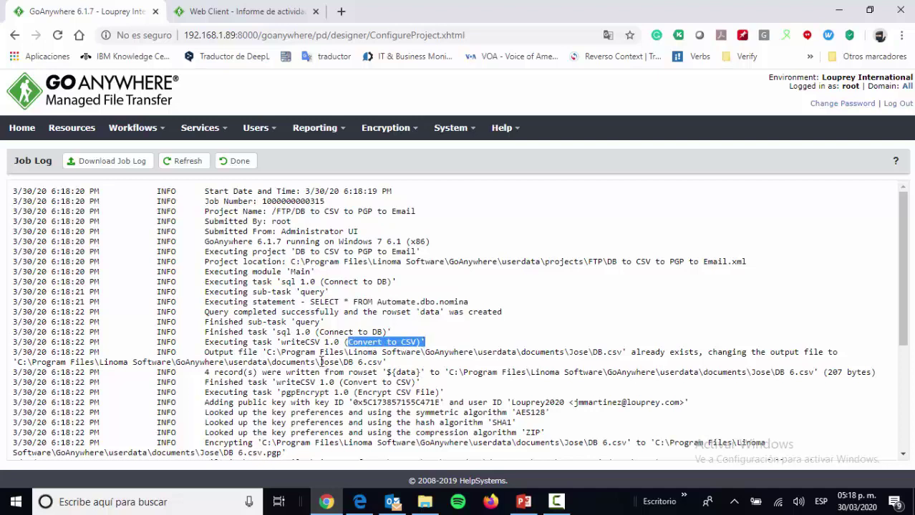
left_click_drag(339, 362, 390, 366)
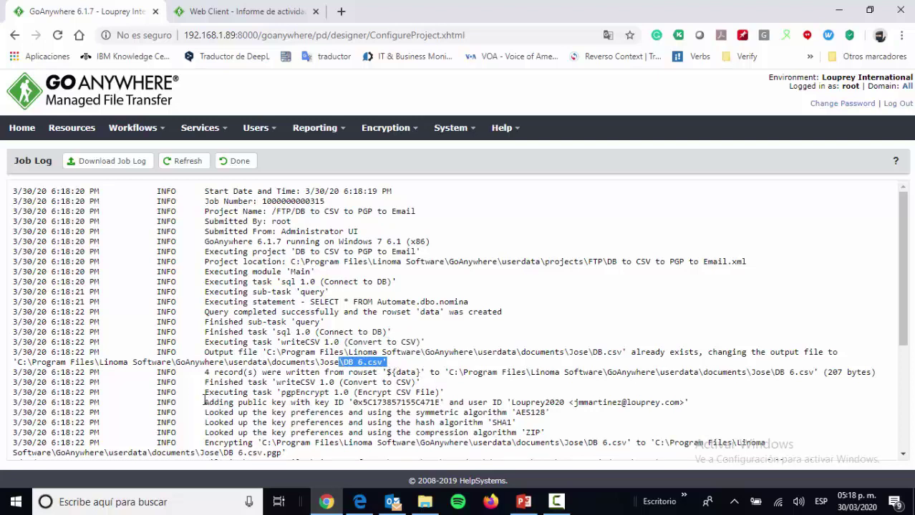
left_click_drag(205, 402, 693, 409)
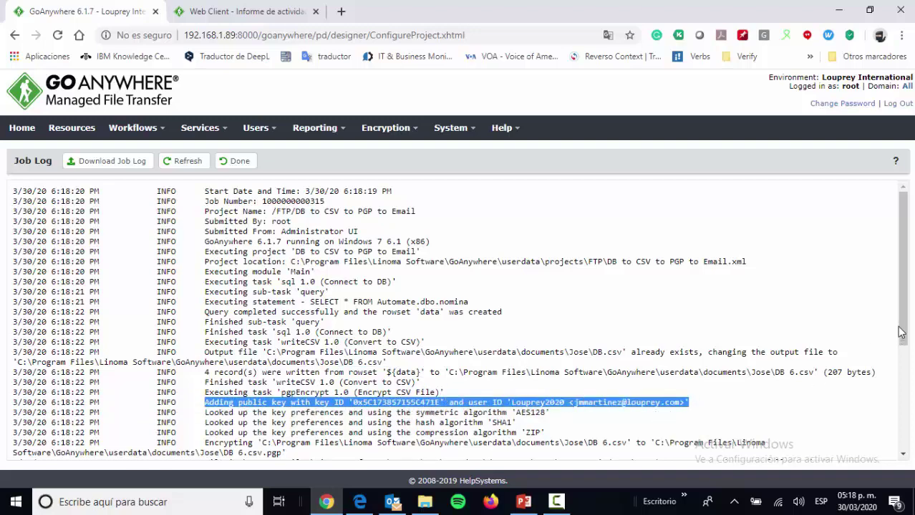
- Examine the job log's encryption and compression algorithms, encrypted PGP file and email delivery entries
left_click_drag(905, 326, 906, 375)
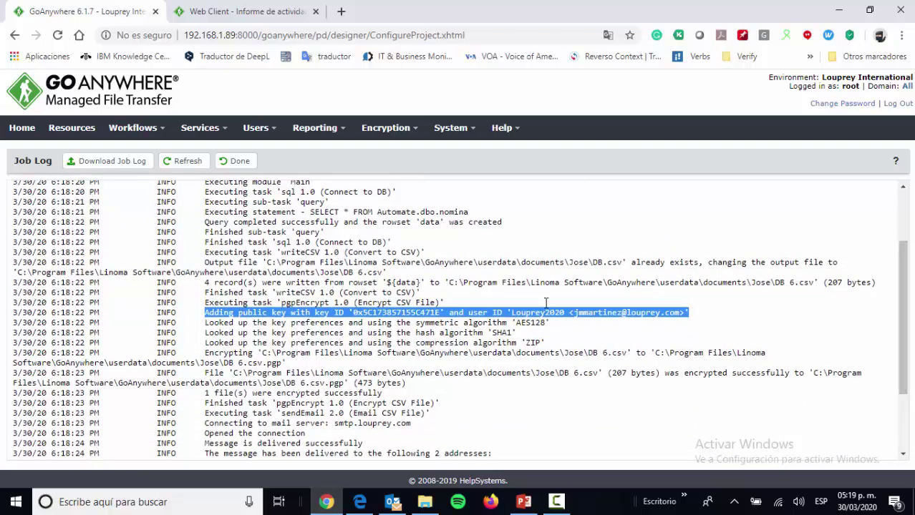
left_click_drag(419, 322, 571, 332)
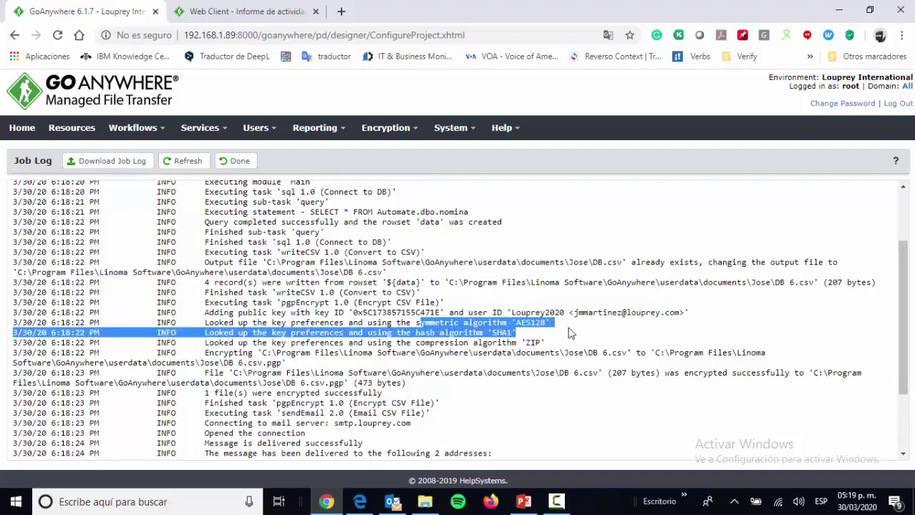
left_click_drag(458, 343, 584, 351)
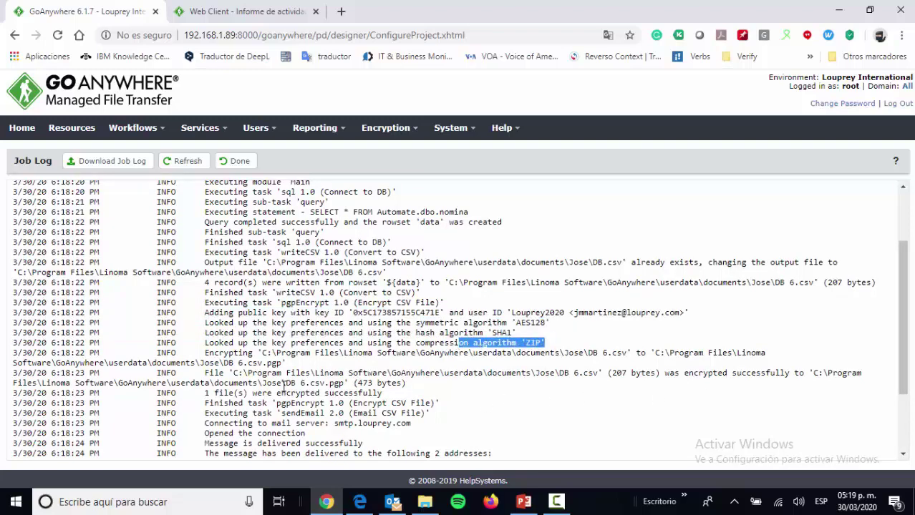
left_click_drag(286, 383, 379, 385)
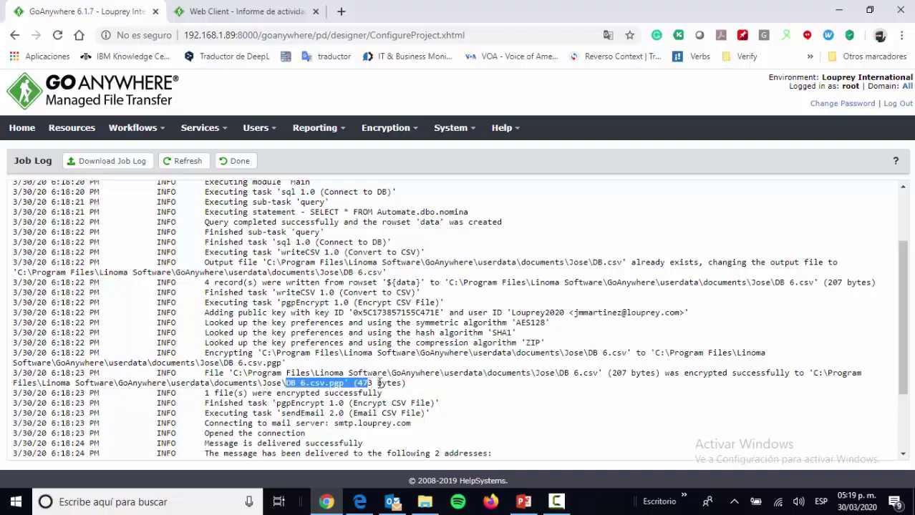
left_click_drag(905, 318, 904, 380)
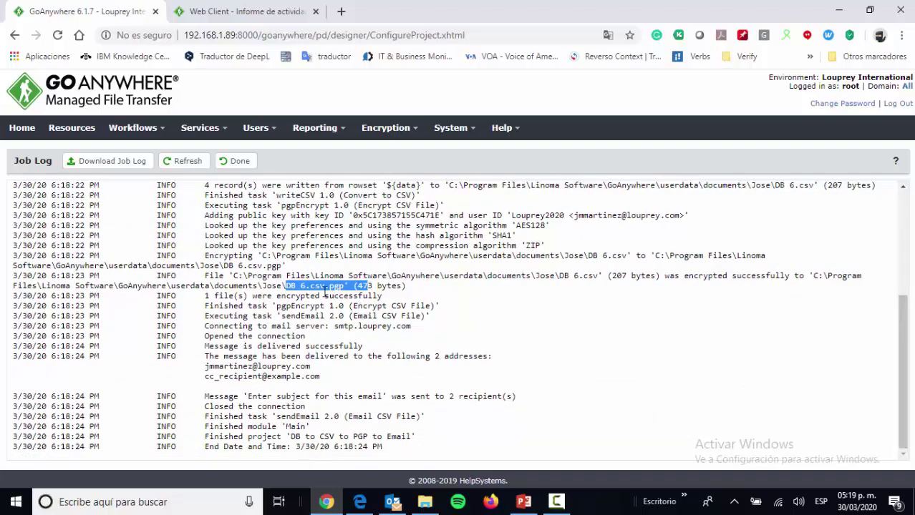
left_click_drag(281, 295, 402, 306)
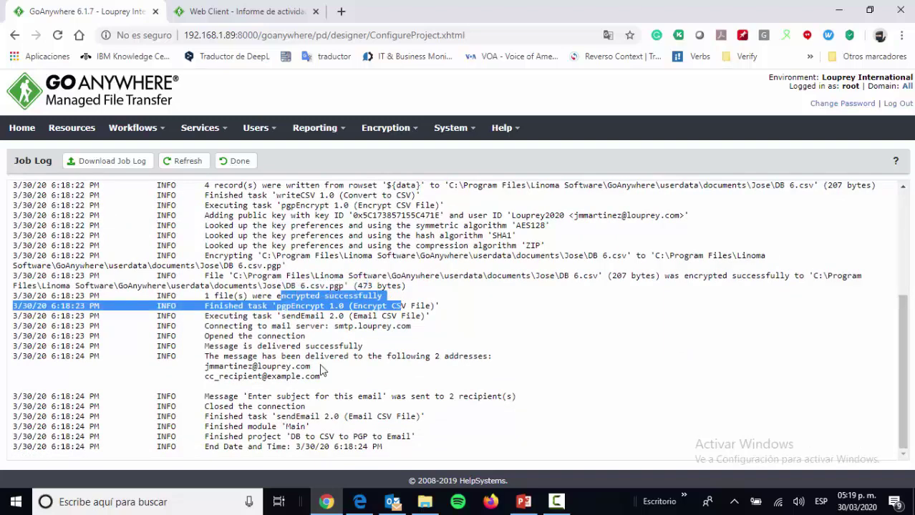
left_click_drag(205, 365, 327, 368)
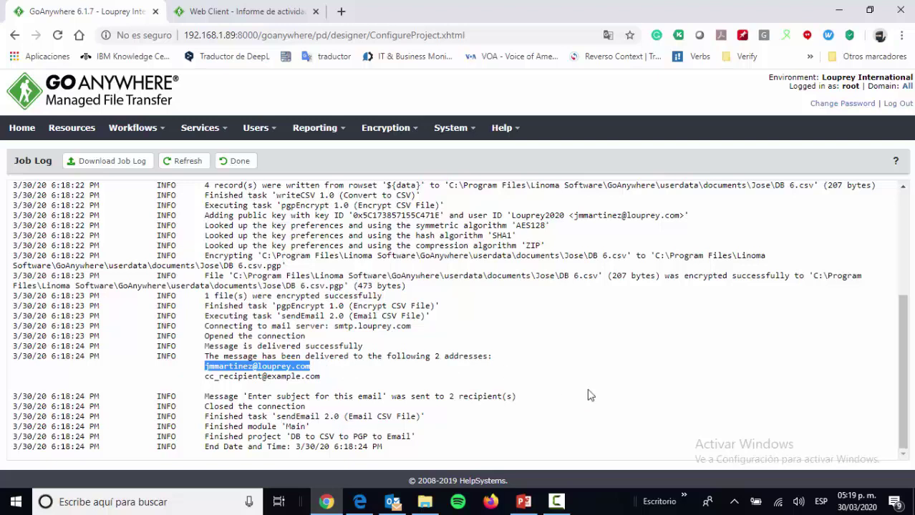
- Switch to Outlook, send and receive all folders, and open the new message "Enter subject for this email"
left_click(395, 504)
left_click(829, 64)
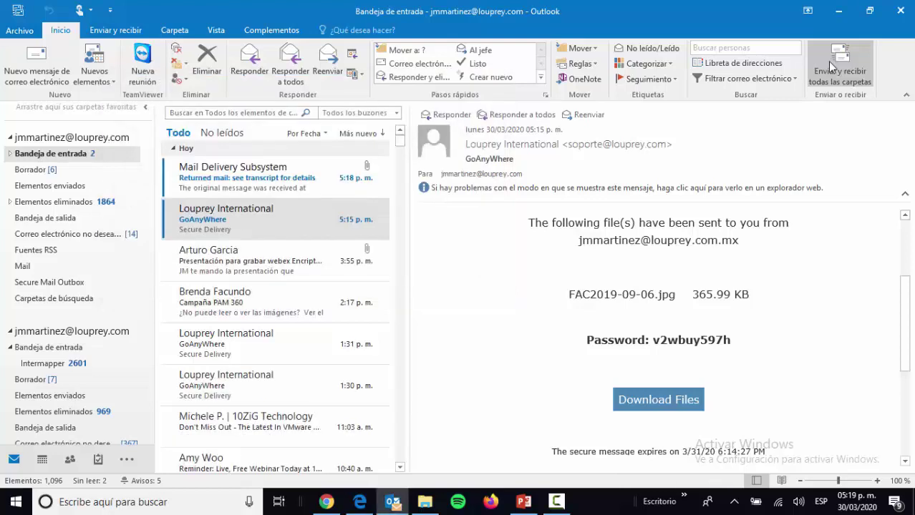
left_click(842, 67)
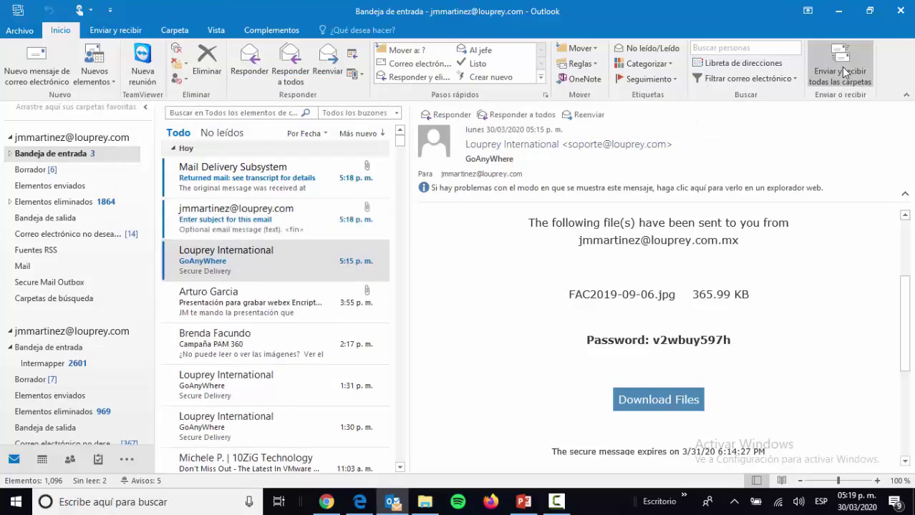
left_click(287, 223)
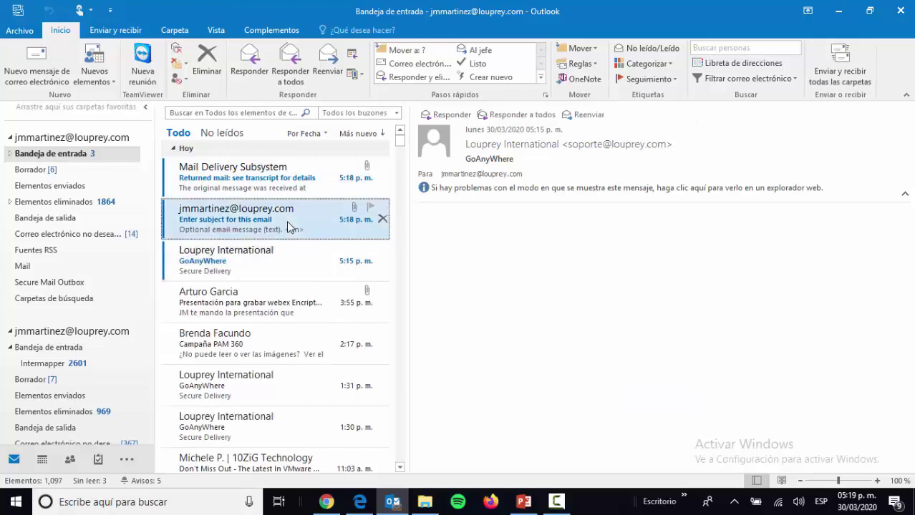